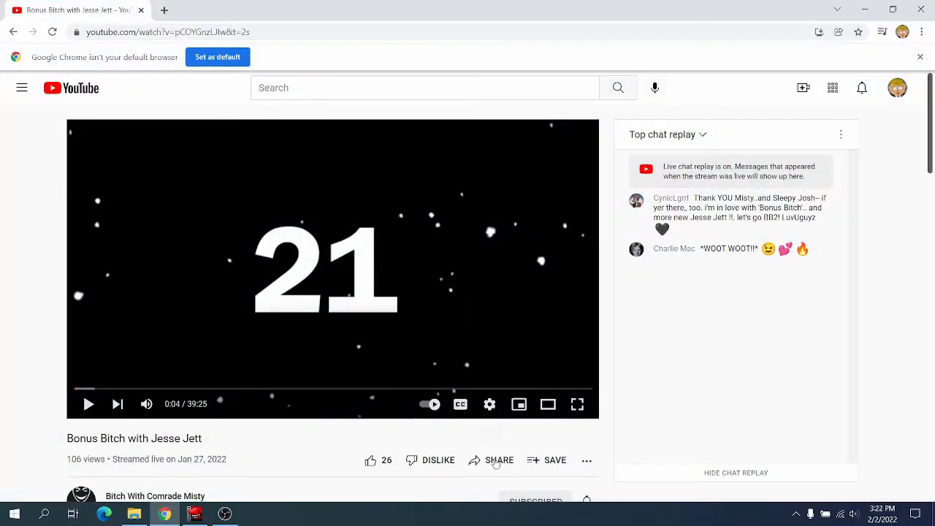
# Copy the YouTube video's share link and download the video with ClipGrab in Original format, 720p (HD), to the Downloaded Clips folder.
pyautogui.click(497, 460)
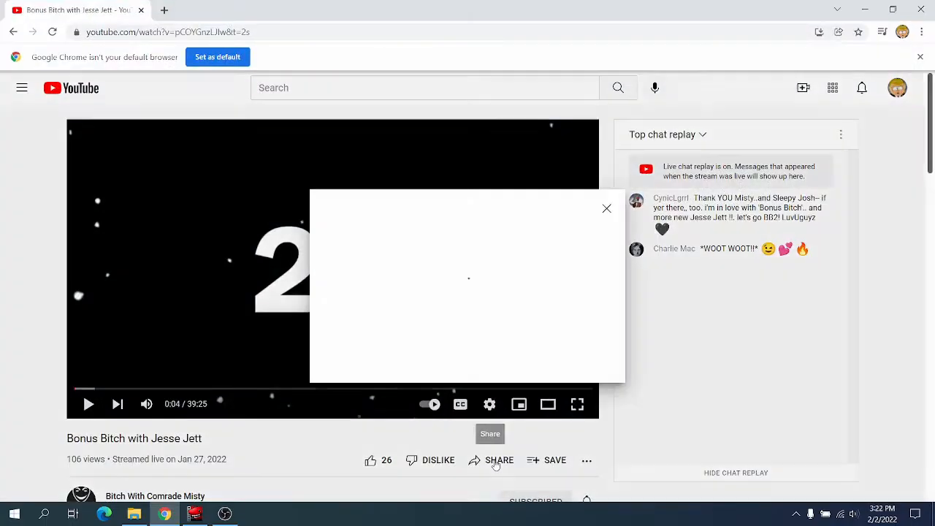
pyautogui.click(579, 362)
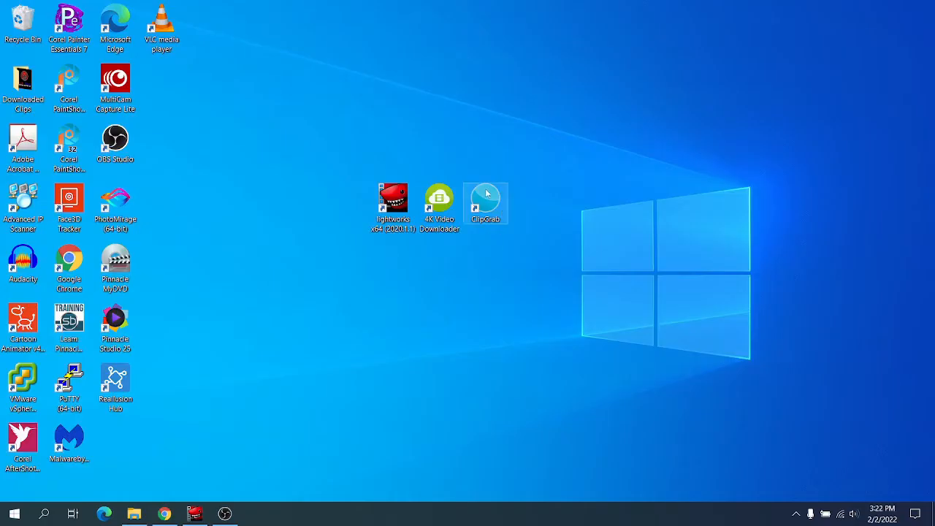
pyautogui.doubleClick(487, 202)
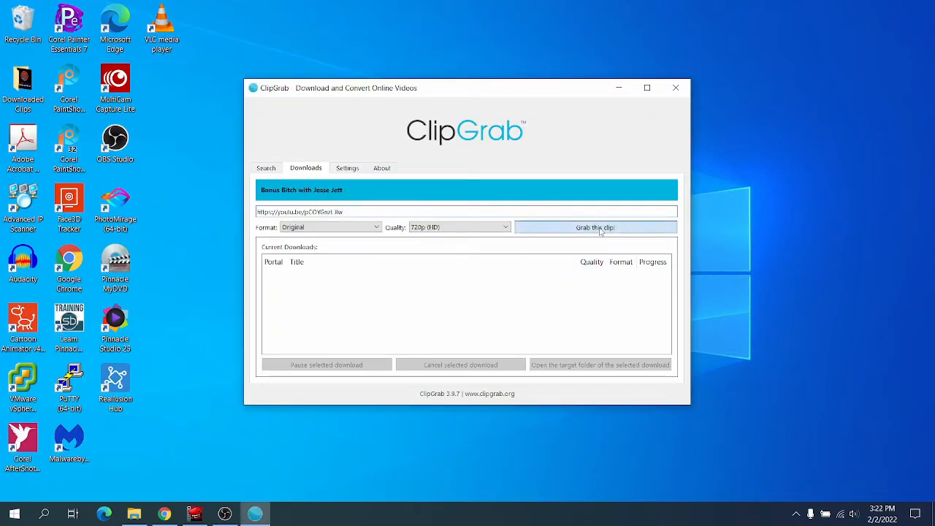
pyautogui.click(600, 228)
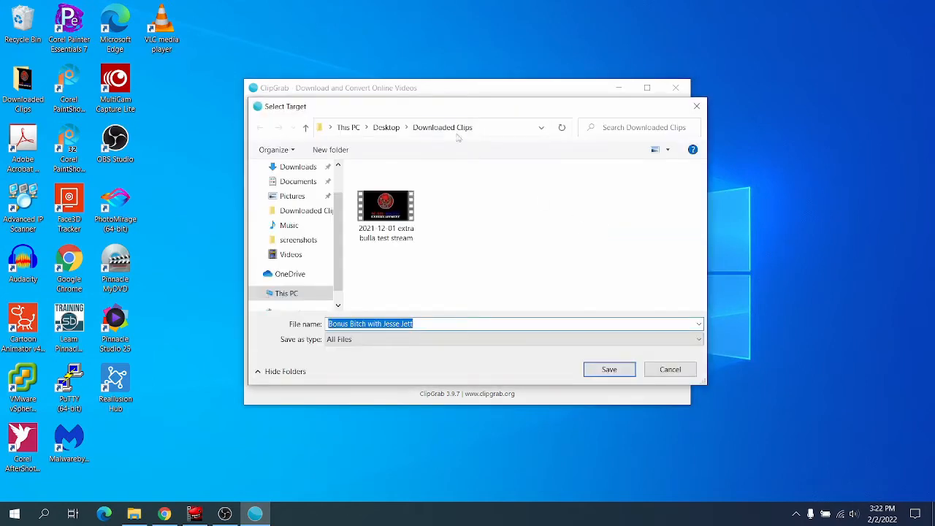
pyautogui.click(611, 370)
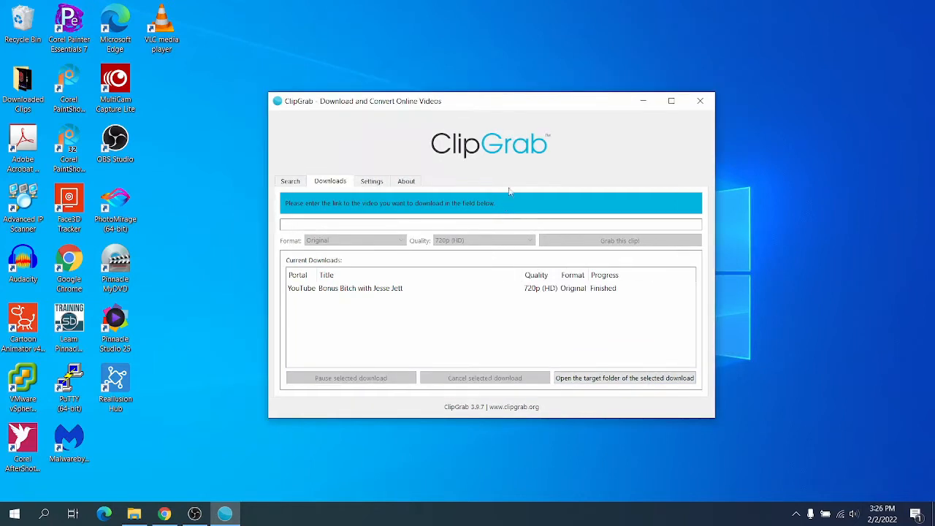
# Switch to Lightworks and change the project layout from Flexible to the other layout option.
pyautogui.click(619, 88)
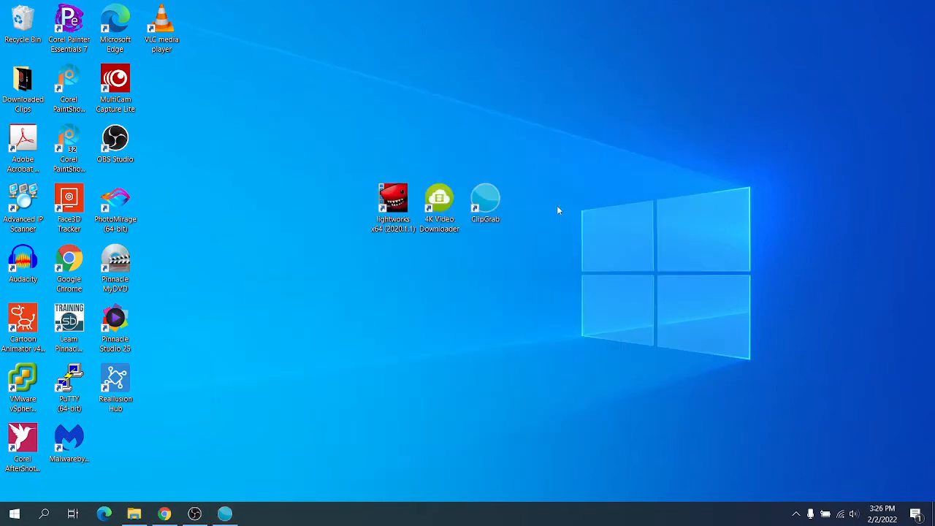
pyautogui.doubleClick(395, 197)
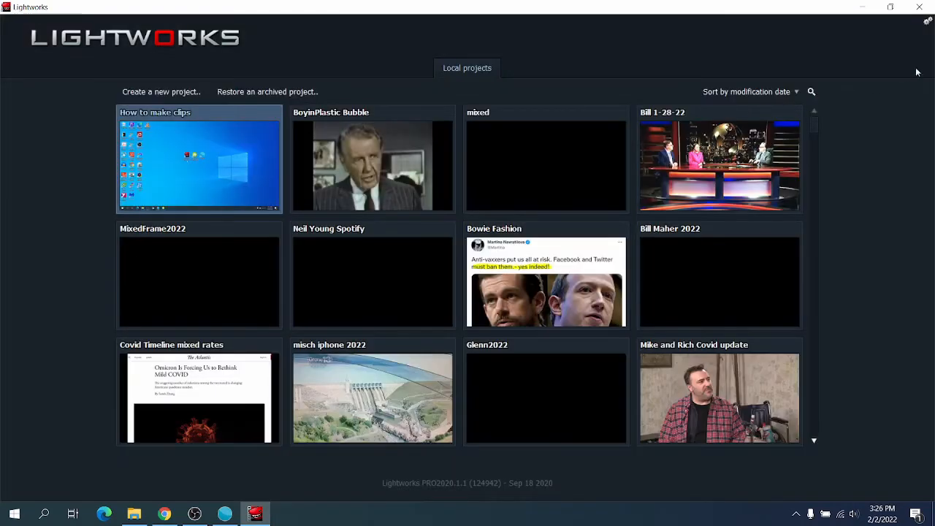
pyautogui.click(927, 24)
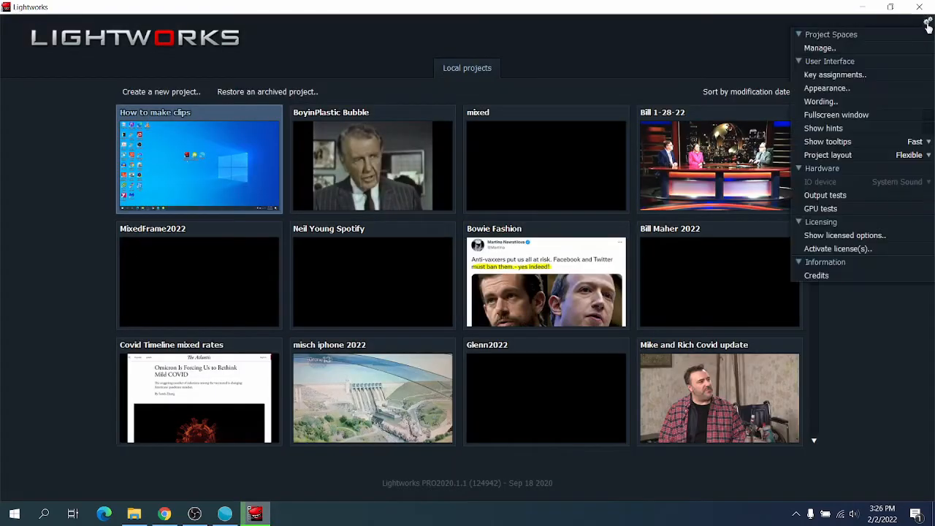
pyautogui.click(921, 155)
pyautogui.click(906, 170)
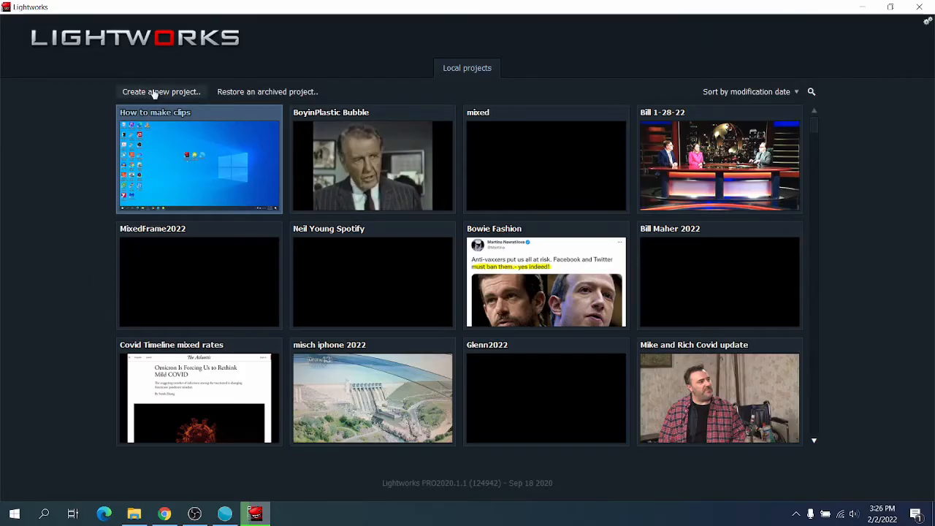
# Create a new project named "Misty Clips" with the frame rate set to Auto.
pyautogui.click(154, 92)
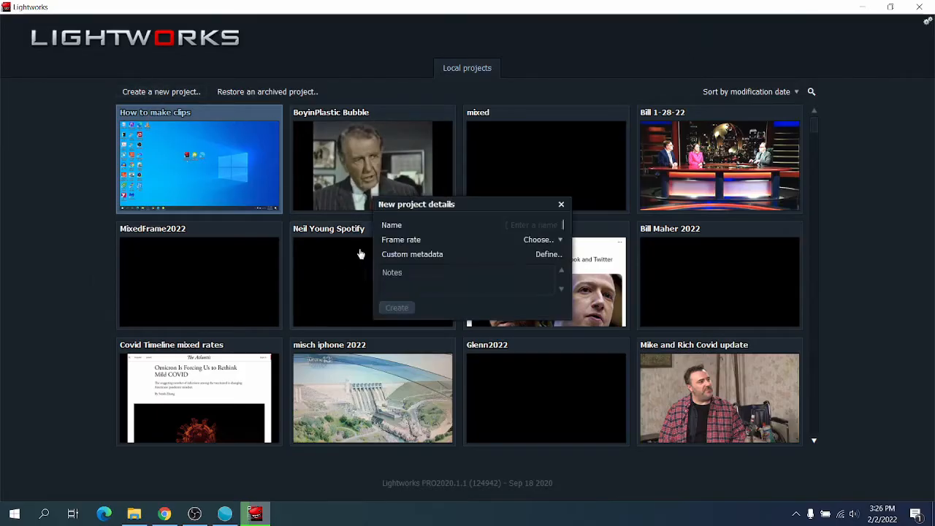
pyautogui.write('Misty Clips')
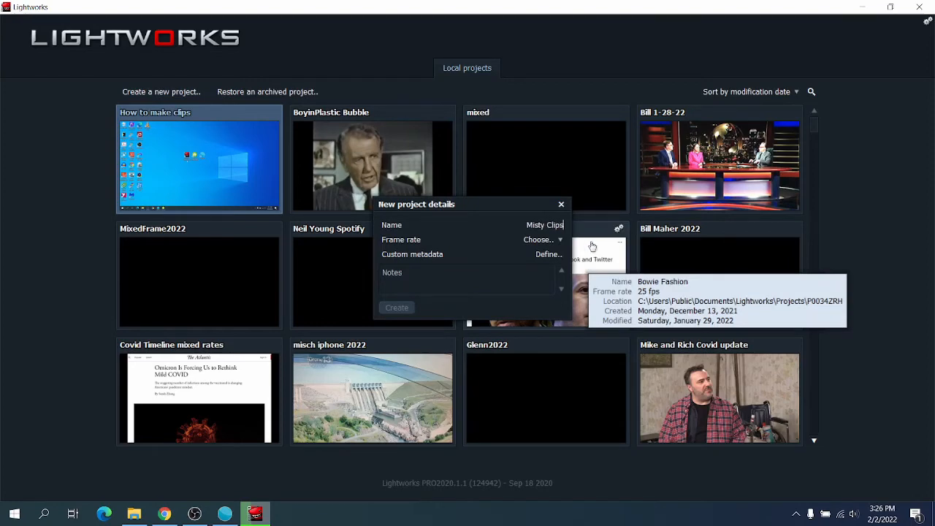
pyautogui.click(544, 240)
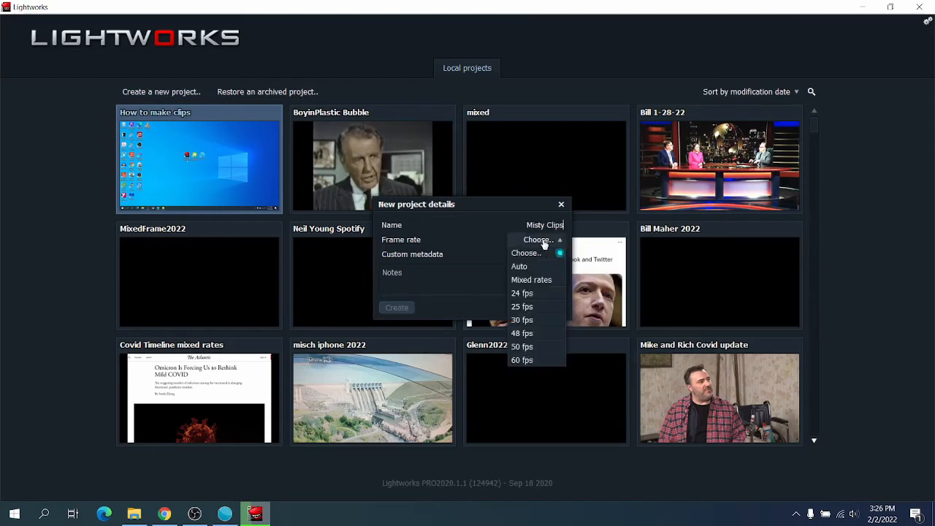
pyautogui.click(541, 266)
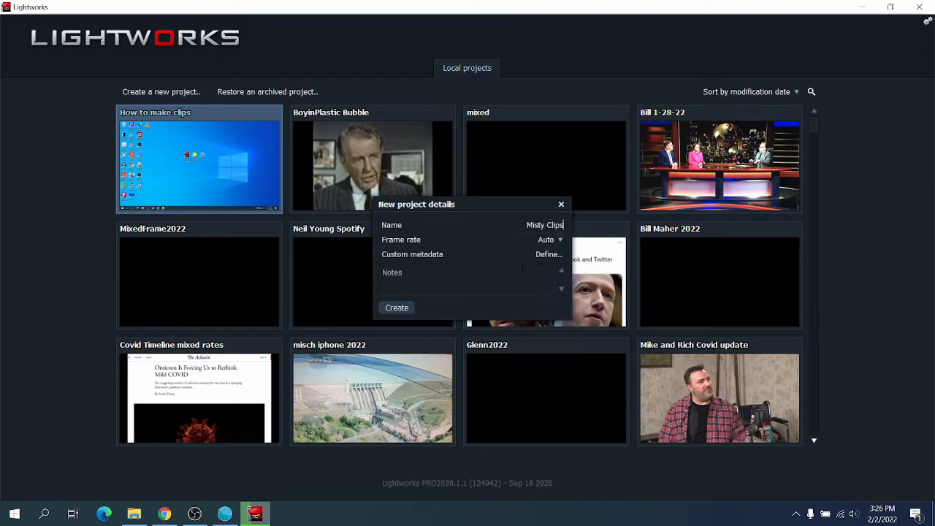
pyautogui.click(396, 307)
# Import the downloaded "Bonus Bitch" MP4 from the Downloaded Clips folder on the desktop into the project.
pyautogui.click(57, 445)
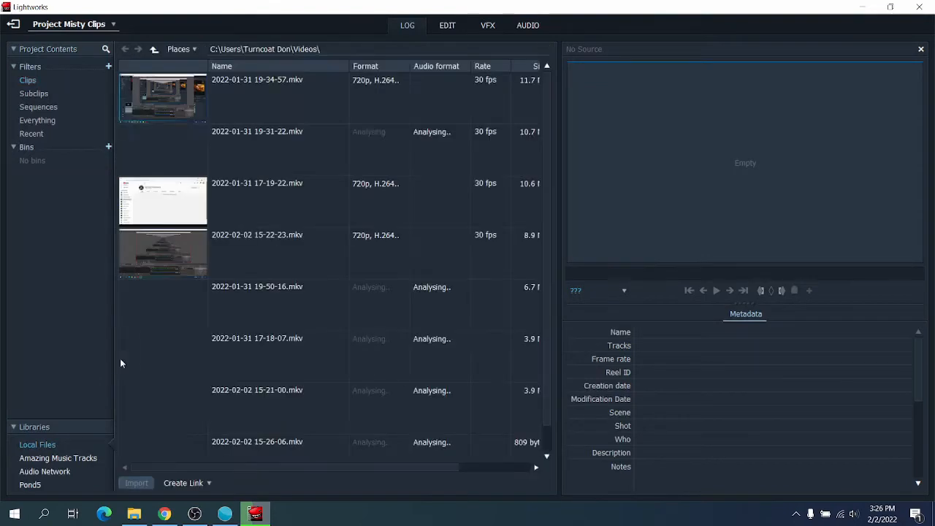
pyautogui.click(153, 49)
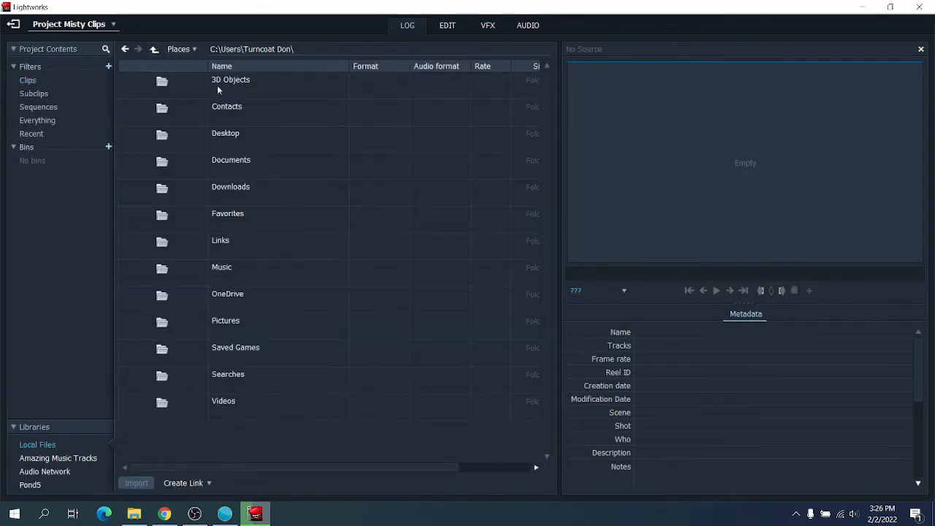
pyautogui.doubleClick(203, 139)
pyautogui.doubleClick(169, 80)
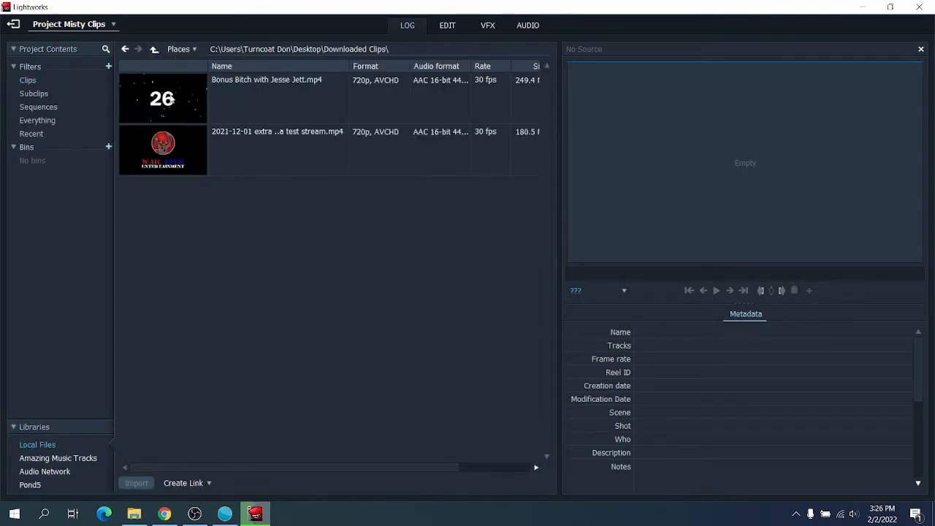
pyautogui.click(169, 93)
pyautogui.click(135, 483)
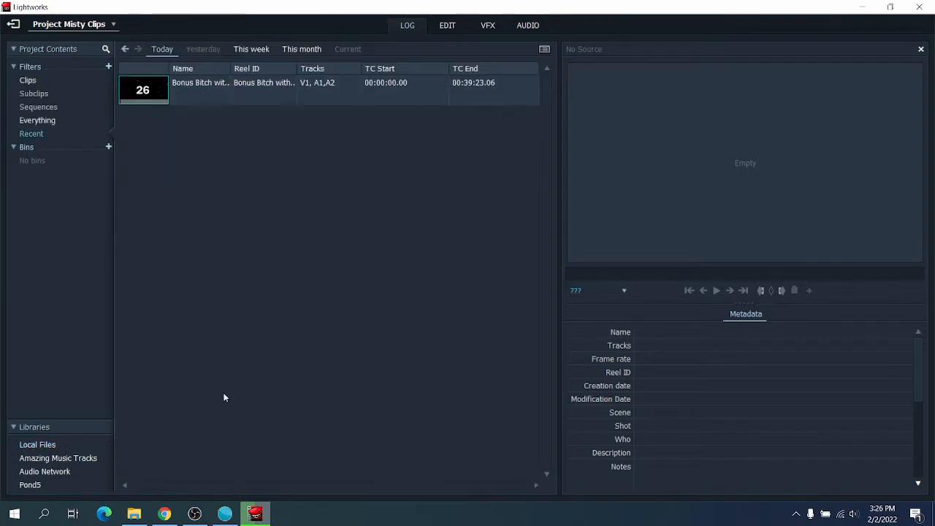
# Place the imported clip into Sequence #1 for editing and move the playhead to about 00:09:49.
pyautogui.click(436, 29)
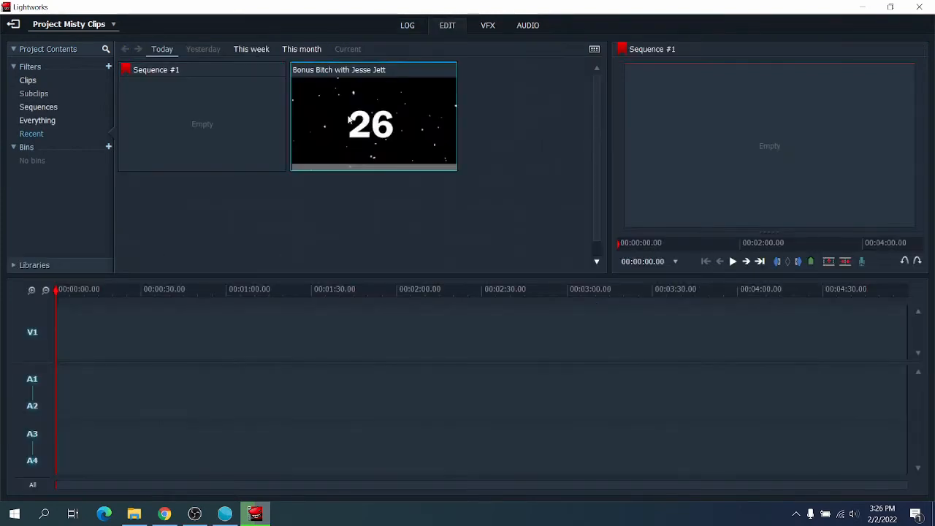
pyautogui.moveTo(479, 146); pyautogui.dragTo(767, 161)
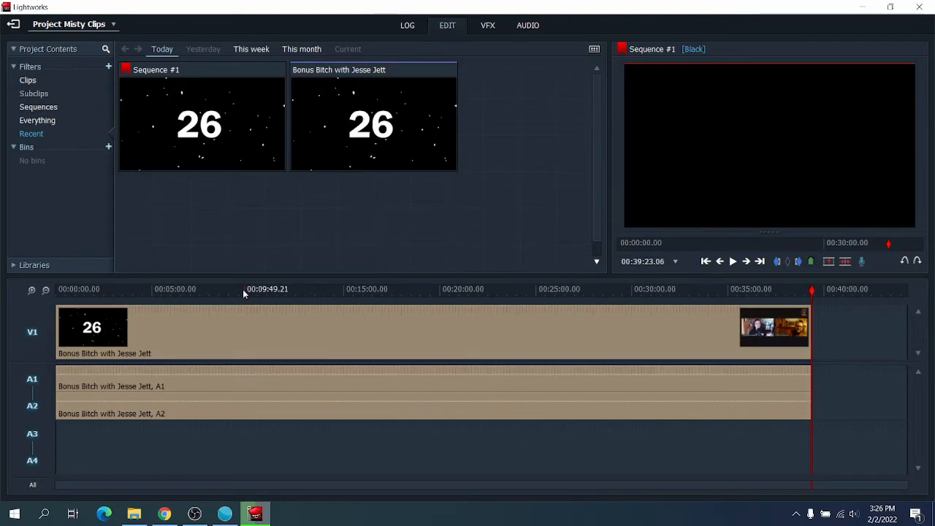
pyautogui.click(243, 290)
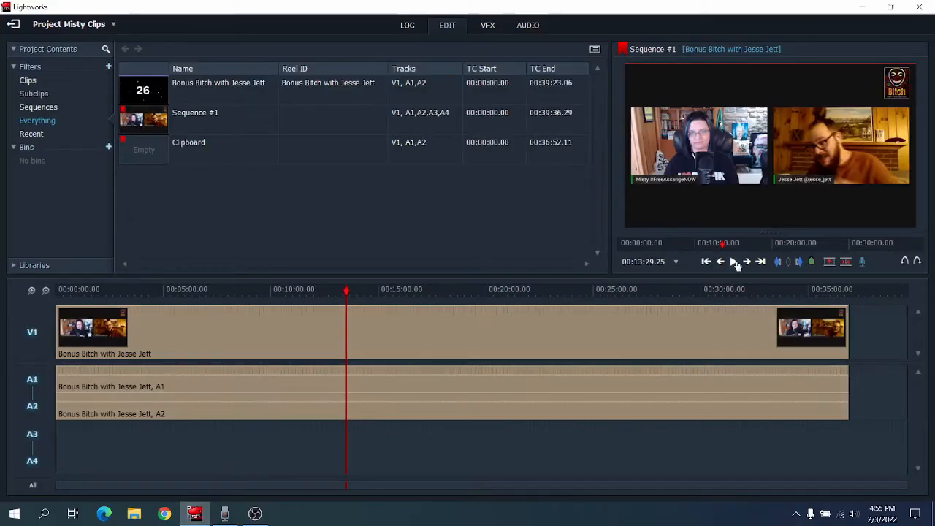
# Play the sequence and examine the timeline's audio waveforms at closer and wider zoom levels.
pyautogui.click(734, 261)
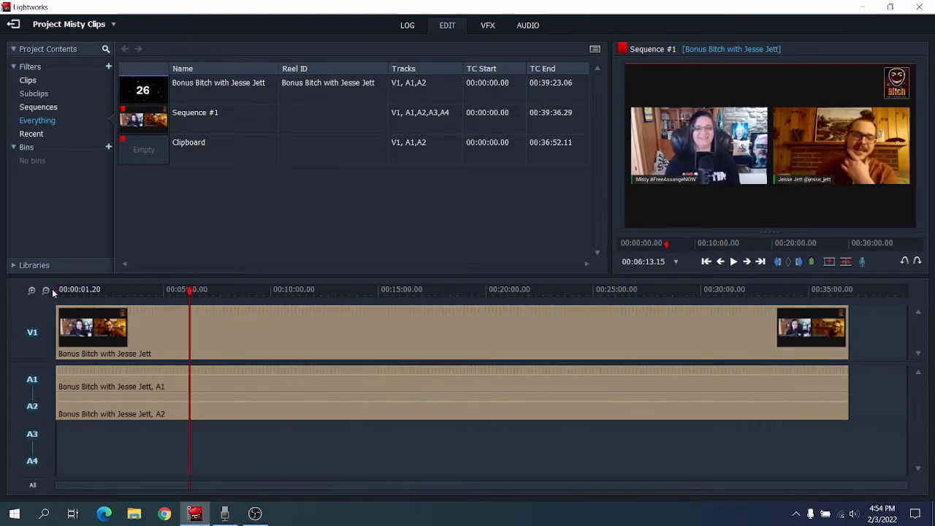
pyautogui.click(31, 292)
pyautogui.click(31, 292)
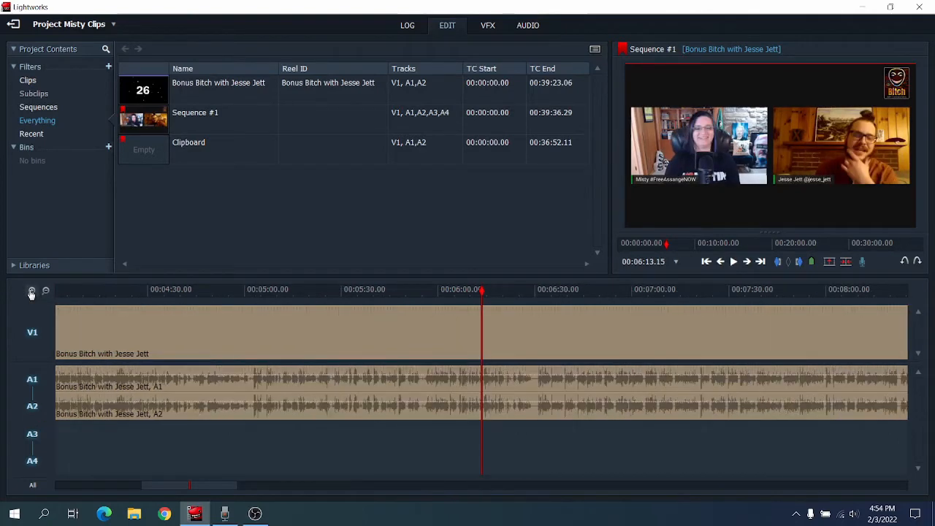
pyautogui.click(30, 292)
pyautogui.click(45, 291)
pyautogui.click(45, 291)
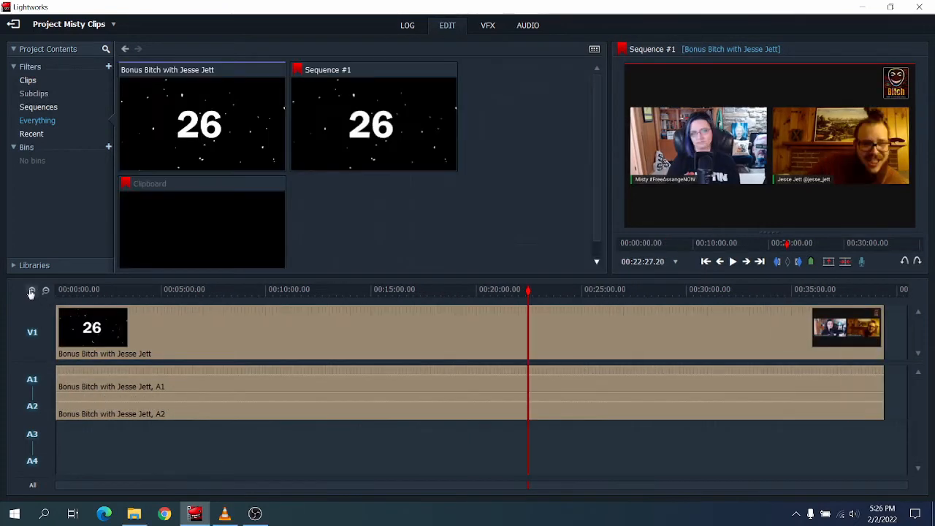
# Find where the wanted excerpt begins and set the in mark at 00:22:36.28.
pyautogui.click(31, 291)
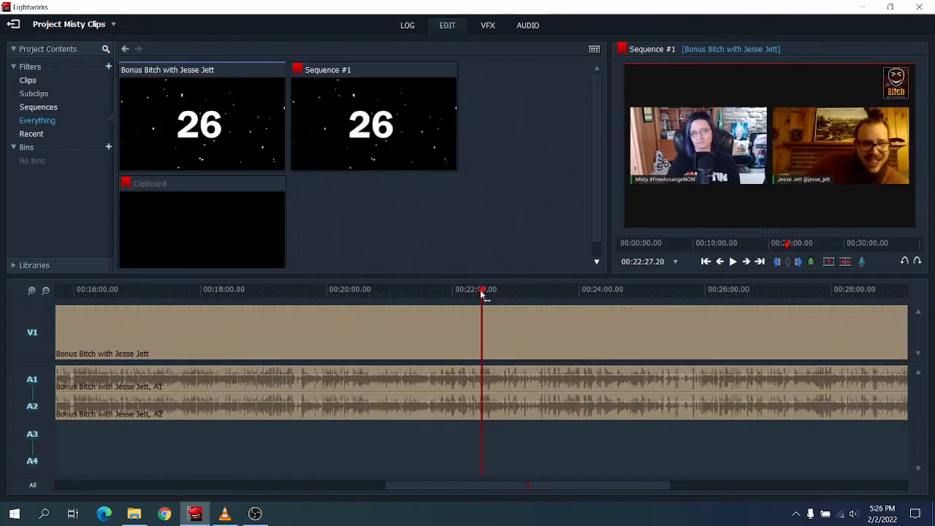
pyautogui.moveTo(482, 295); pyautogui.dragTo(480, 294)
pyautogui.press('space')
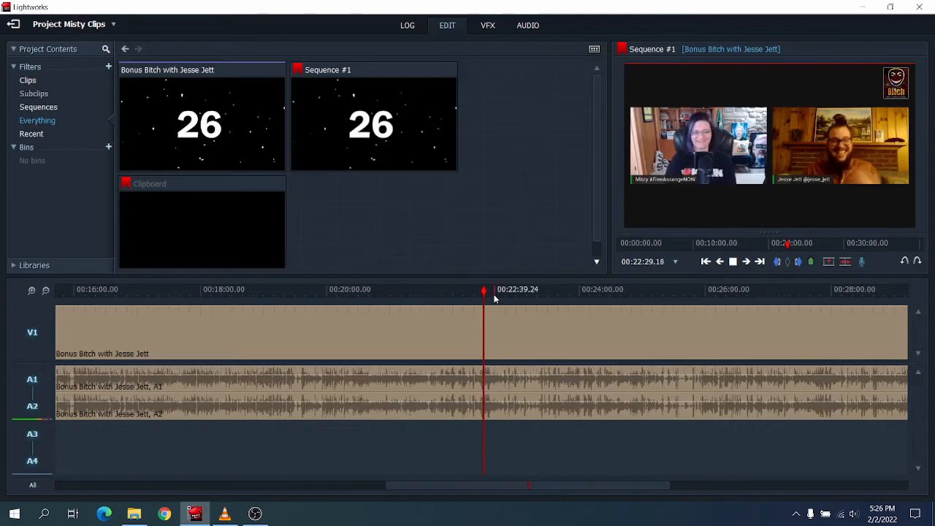
pyautogui.moveTo(486, 292); pyautogui.dragTo(493, 293)
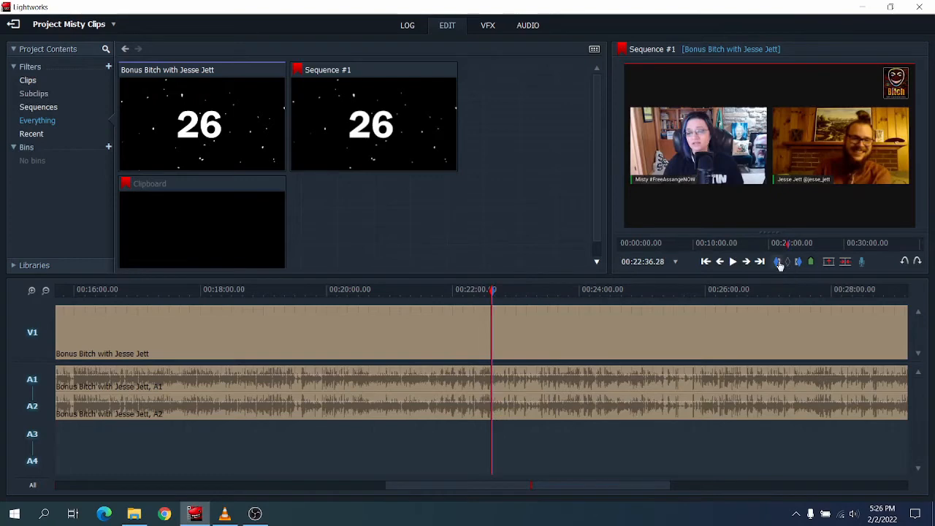
pyautogui.press('space')
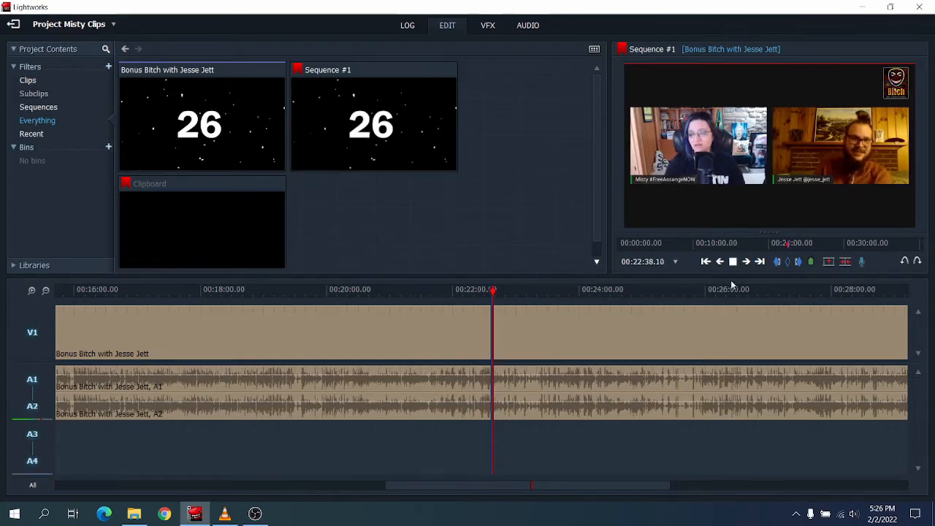
pyautogui.click(778, 262)
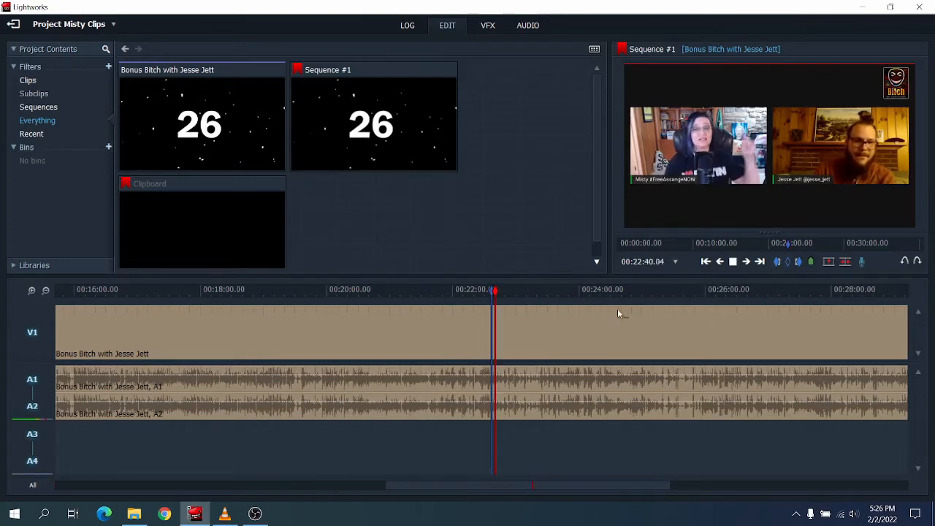
# Find where the excerpt ends and set the out mark at 00:23:30.11.
pyautogui.click(543, 292)
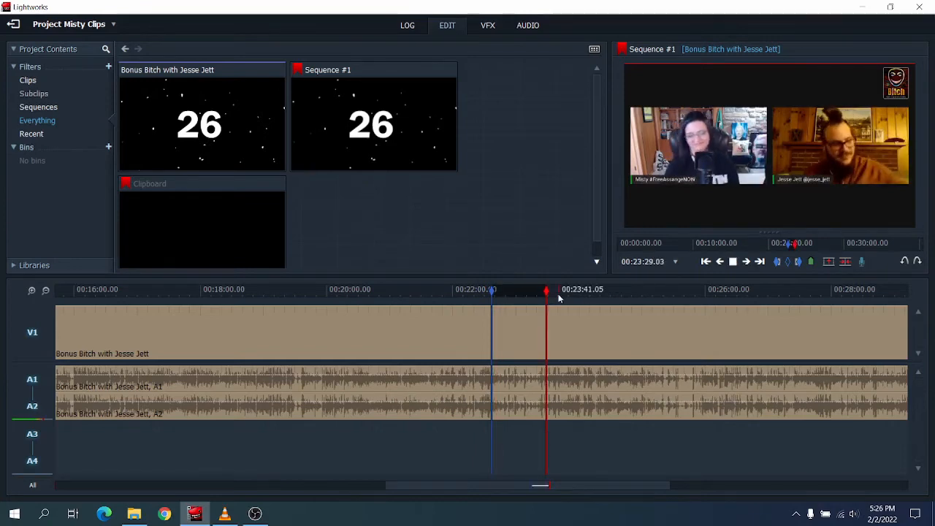
pyautogui.press('space')
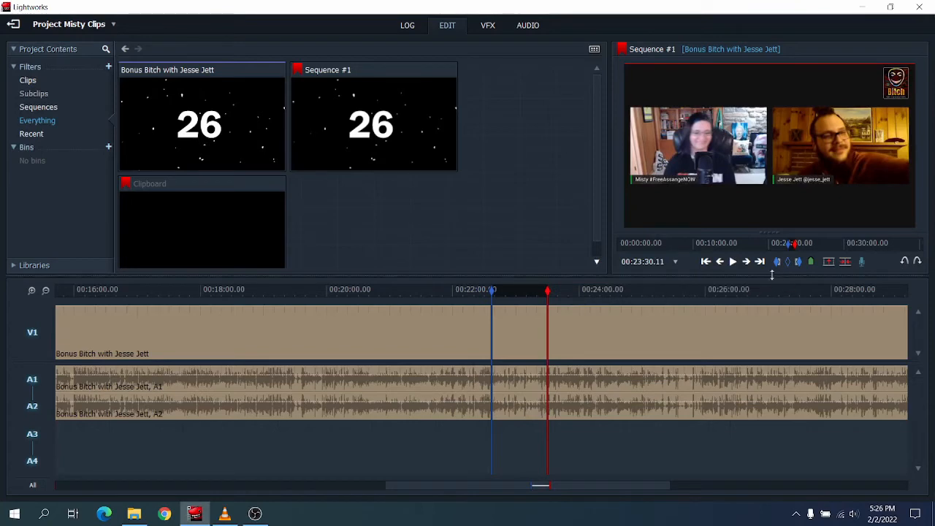
pyautogui.click(798, 261)
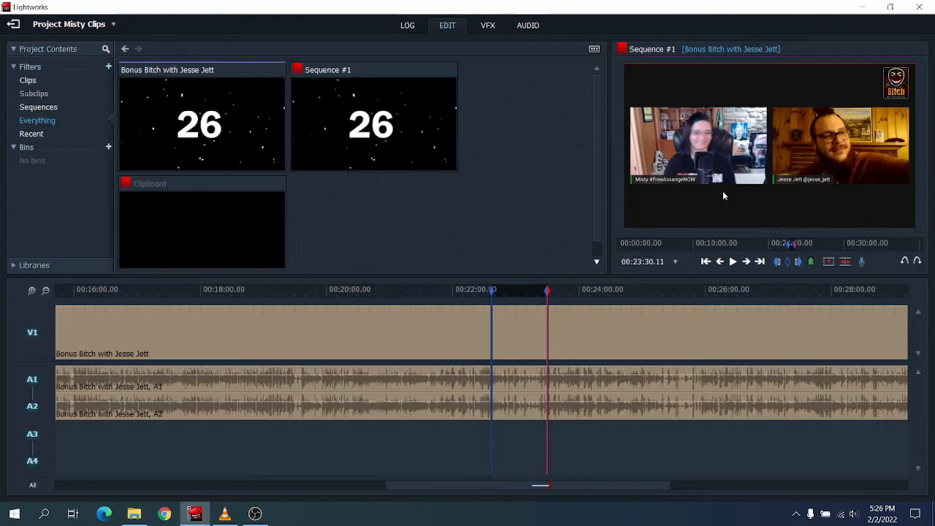
# Set up an H.264/MP4 export of Sequence #1's marked section with the Downloaded Clips folder as destination.
pyautogui.rightClick(723, 196)
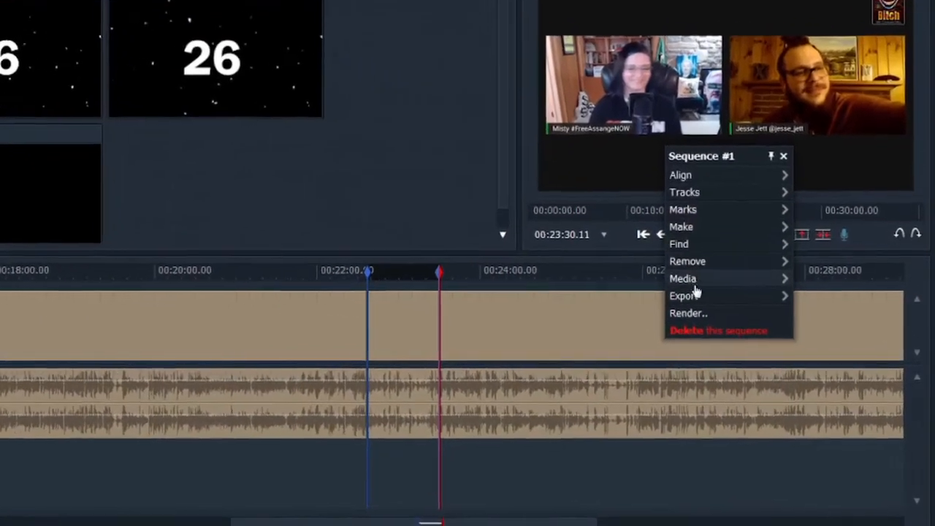
pyautogui.moveTo(723, 305)
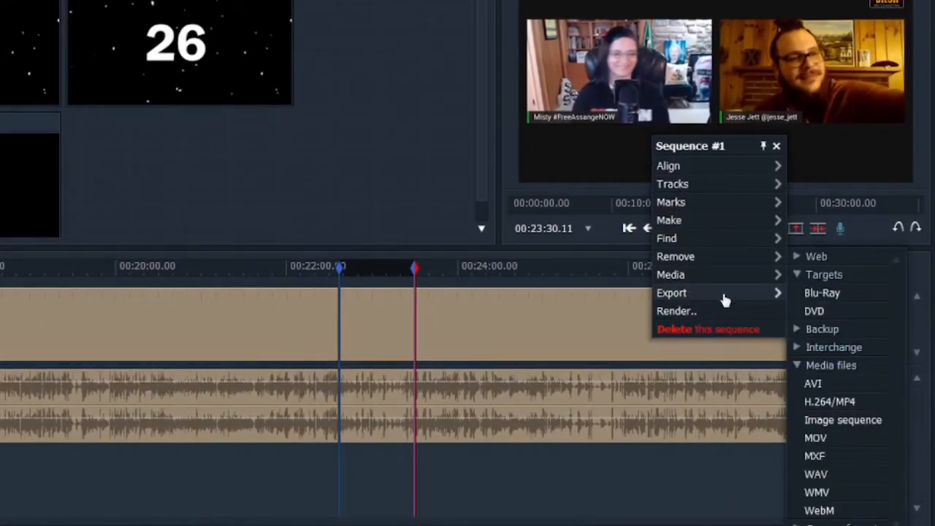
pyautogui.click(848, 404)
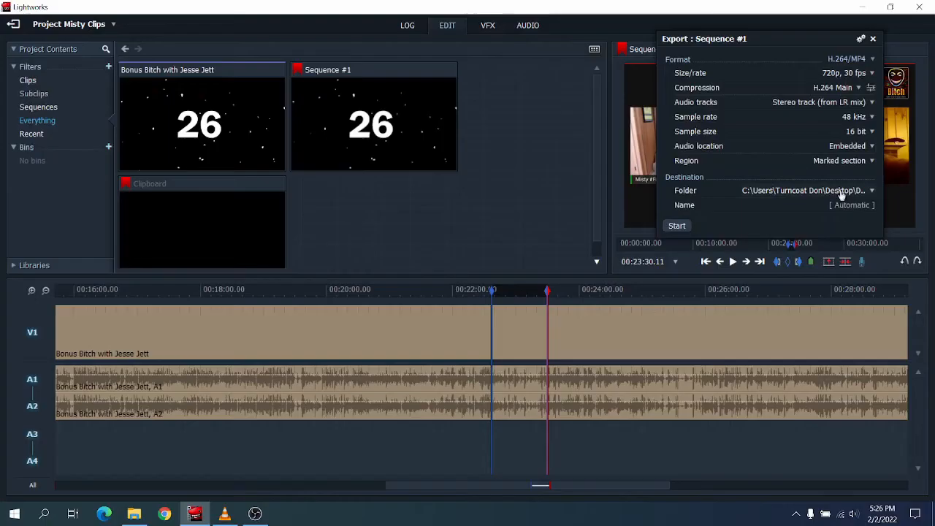
pyautogui.click(680, 364)
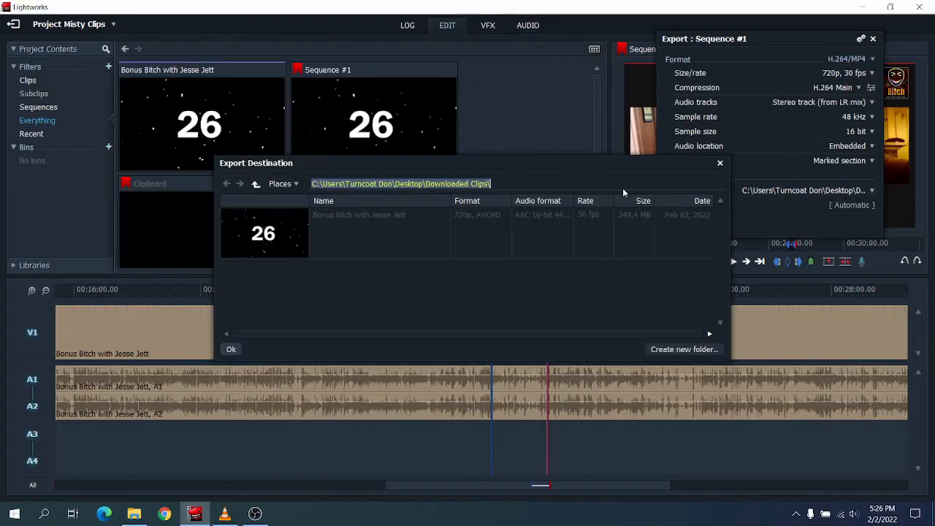
pyautogui.click(231, 349)
# Name the export "Misty Jesse clip 01" and start exporting it.
pyautogui.click(851, 205)
pyautogui.write('Mis')
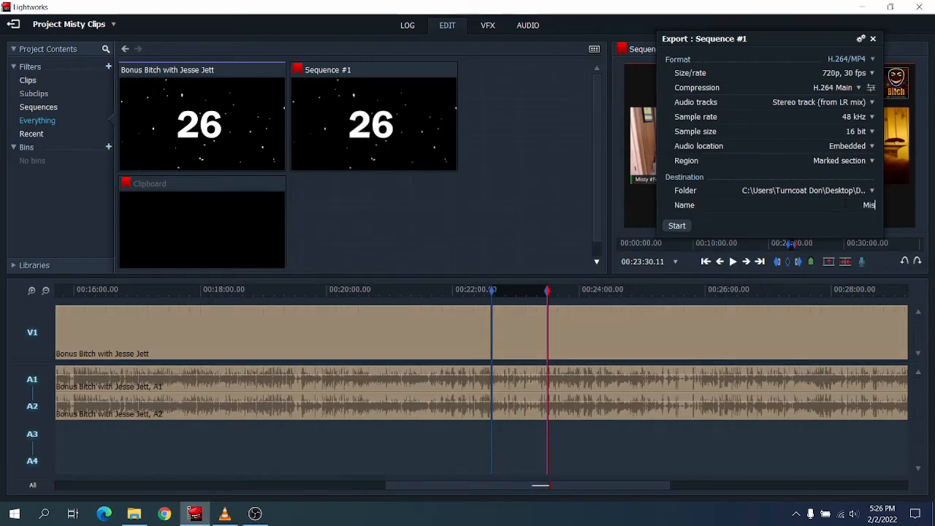
pyautogui.write('ty Jesse clip 01')
pyautogui.click(674, 226)
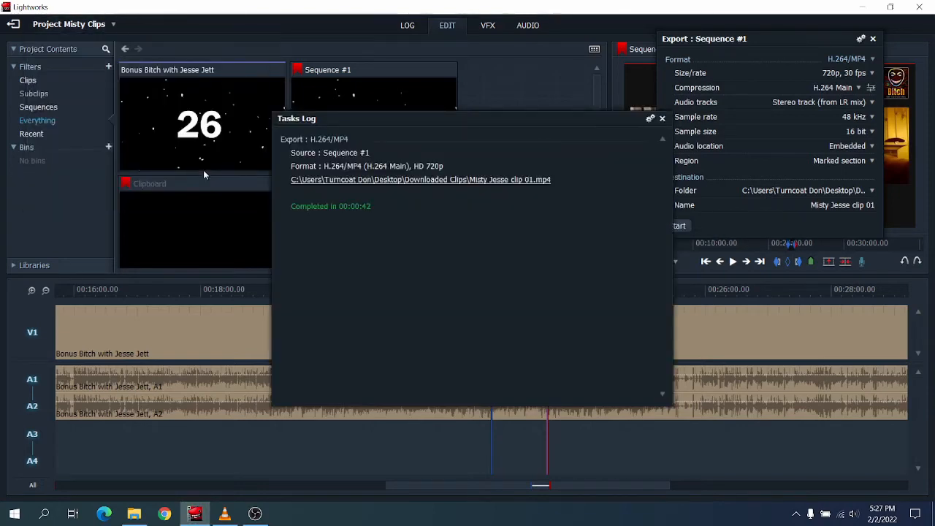
# Open the exported MP4's folder from the task log and play the clip.
pyautogui.click(481, 182)
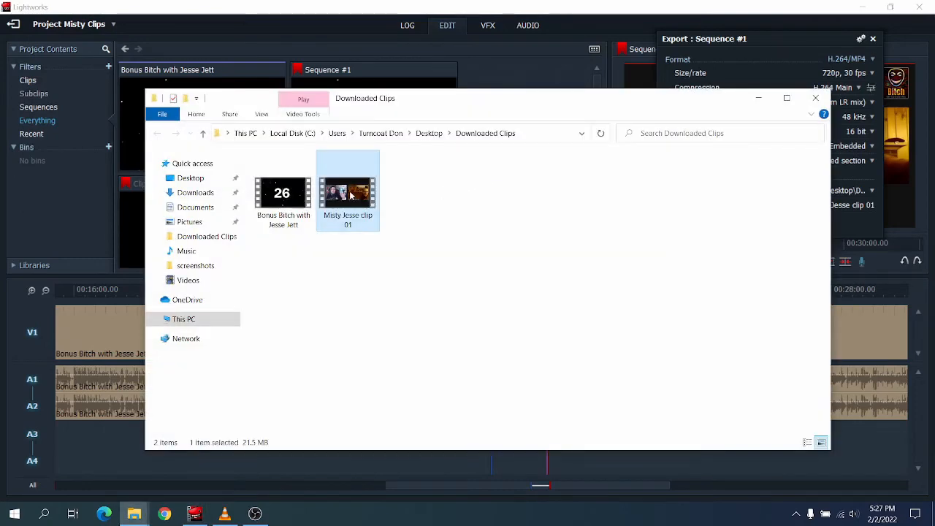
pyautogui.doubleClick(349, 193)
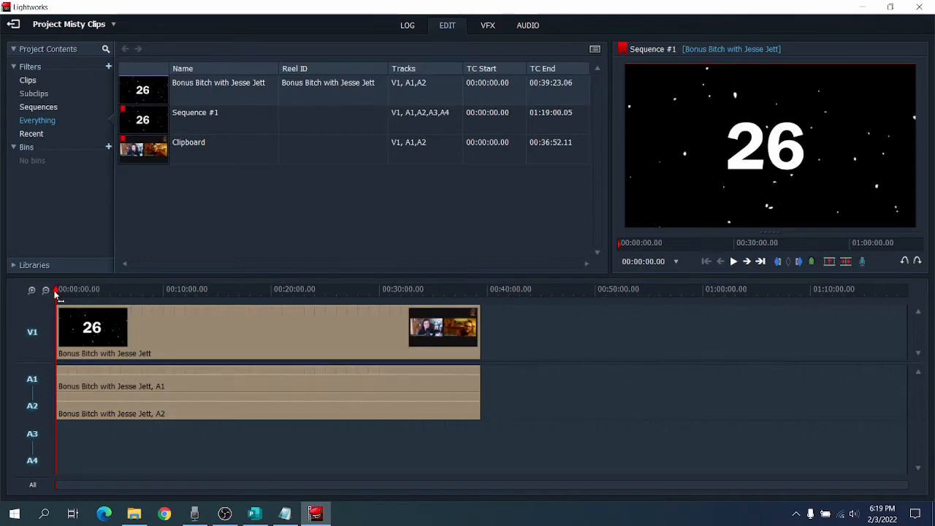
# Play Sequence #1 to the end of the countdown intro and cut the clip at 00:00:26.08.
pyautogui.moveTo(56, 293); pyautogui.dragTo(60, 290)
pyautogui.press('space')
pyautogui.press('space')
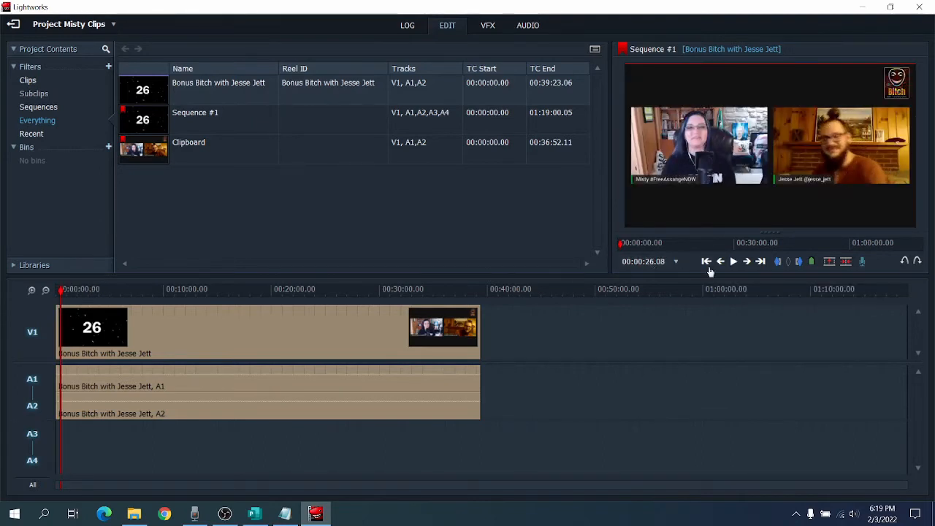
pyautogui.click(846, 263)
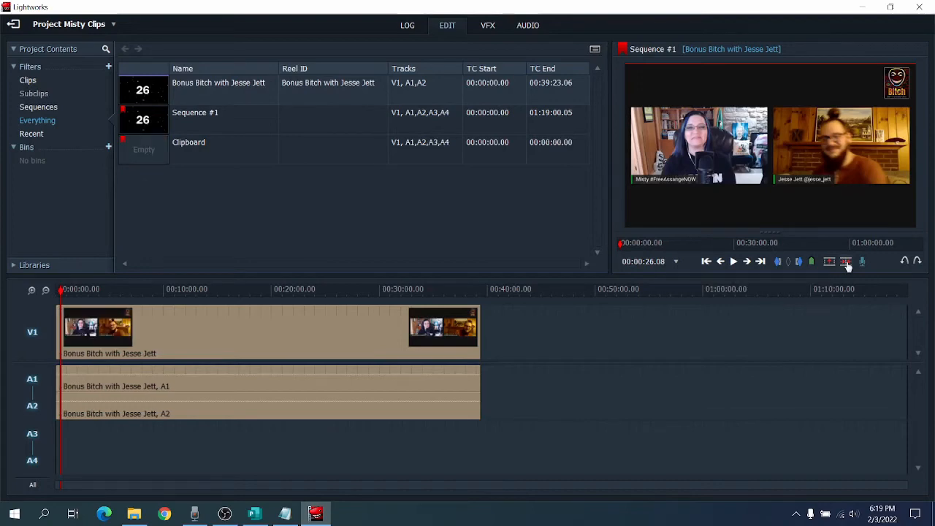
# Delete the countdown segment before the cut and move the remaining clip to the start of the timeline.
pyautogui.click(31, 290)
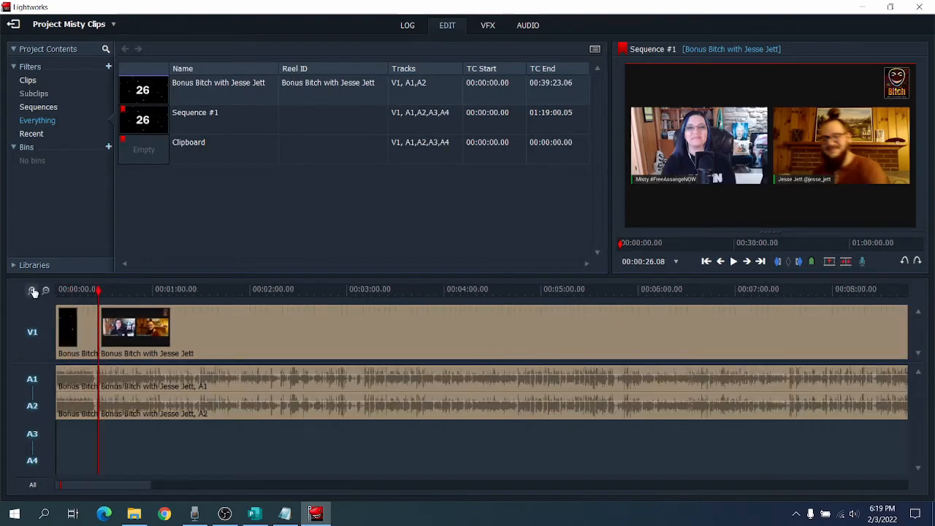
pyautogui.click(77, 326)
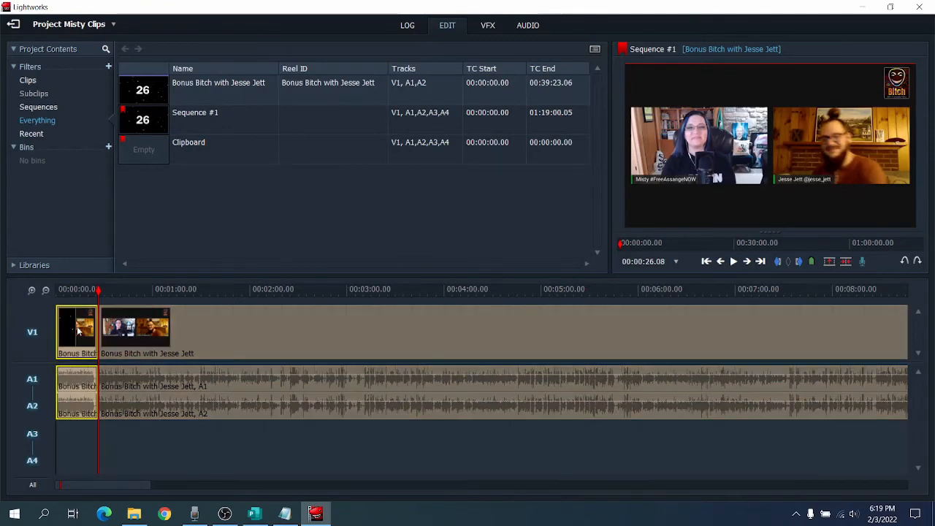
pyautogui.press('Delete')
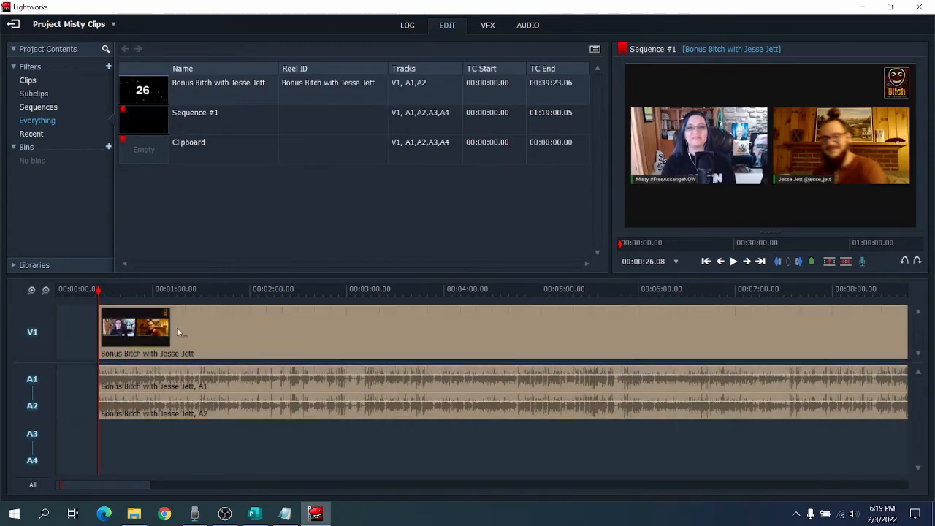
pyautogui.moveTo(224, 333); pyautogui.dragTo(184, 335)
pyautogui.click(45, 290)
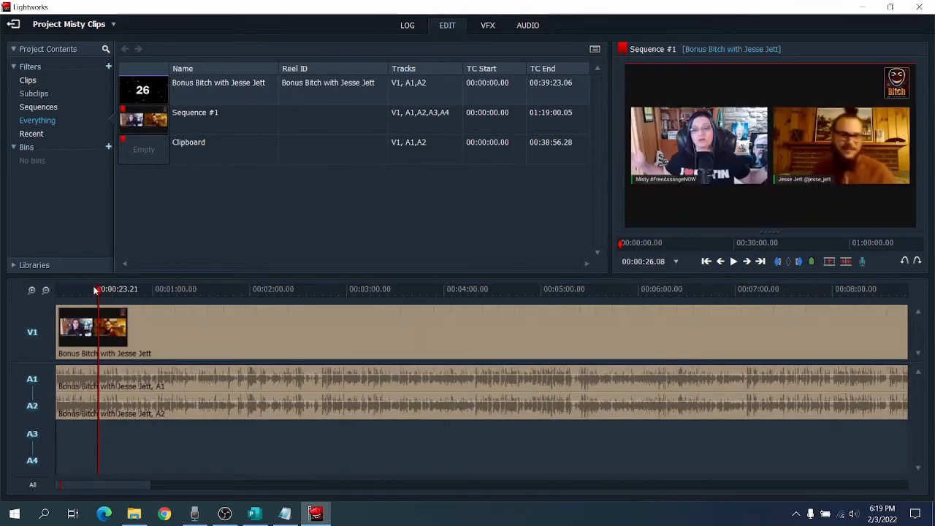
pyautogui.click(45, 290)
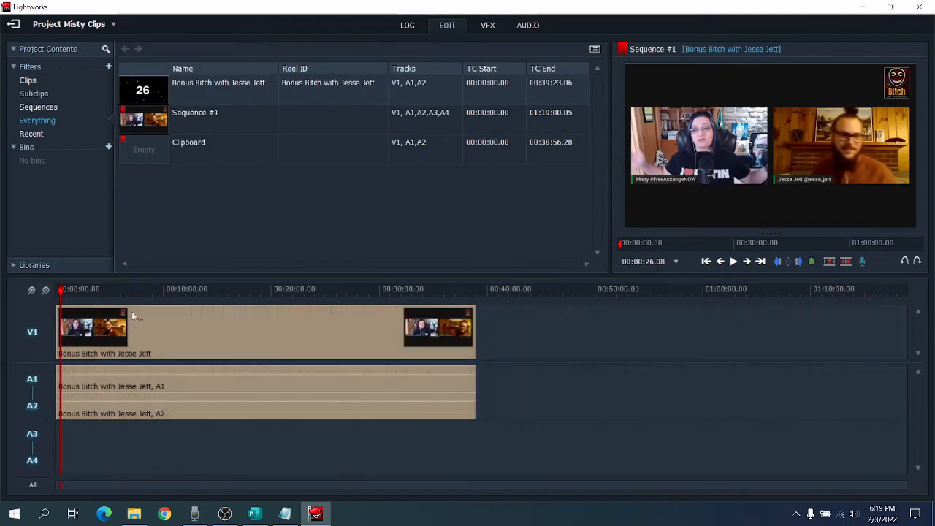
# Move the playhead to 00:04:24.03 and set an in mark there.
pyautogui.click(92, 290)
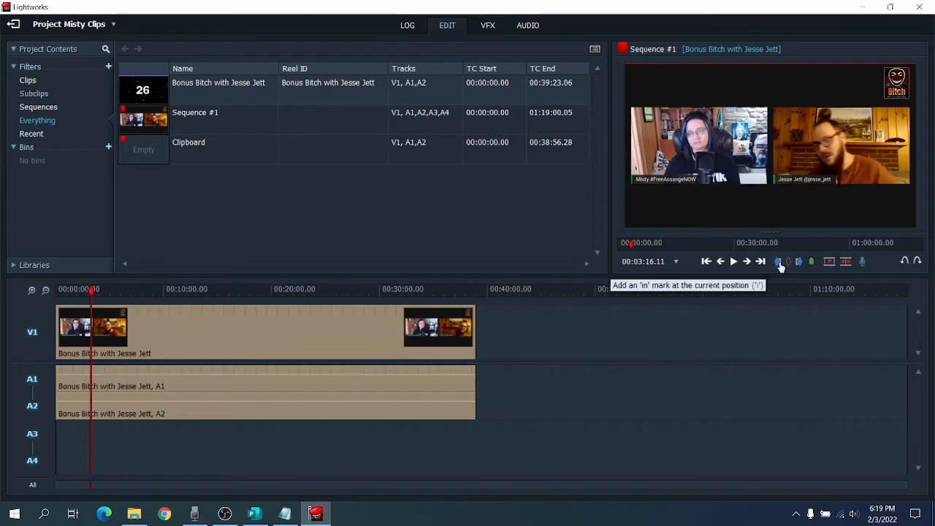
pyautogui.click(96, 290)
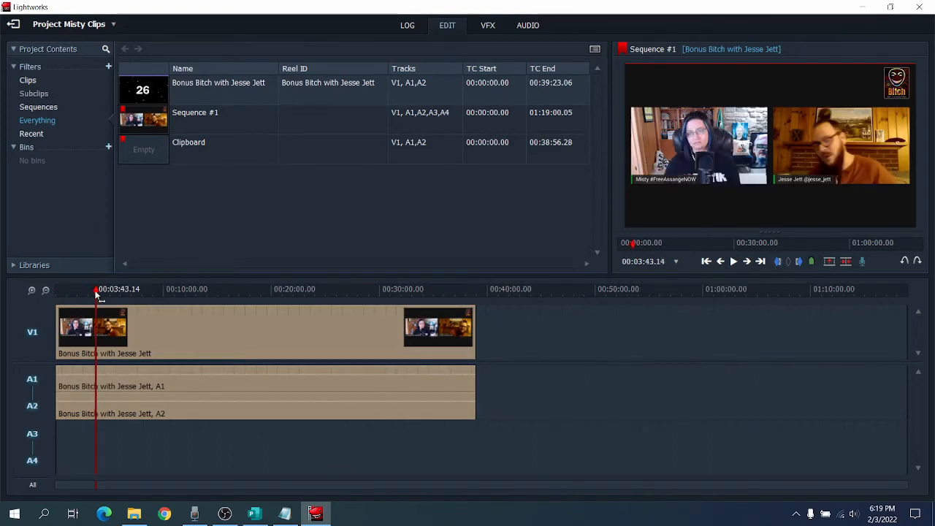
pyautogui.moveTo(95, 290); pyautogui.dragTo(106, 290)
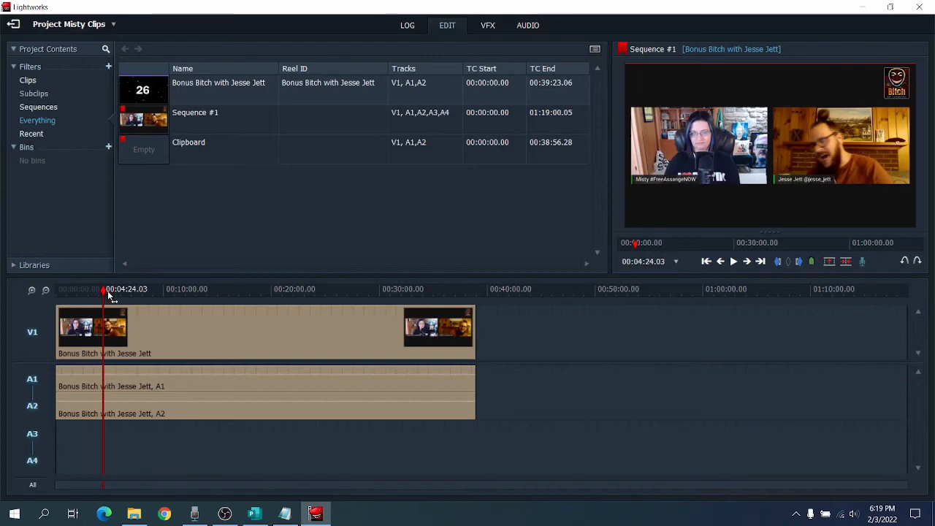
pyautogui.click(777, 263)
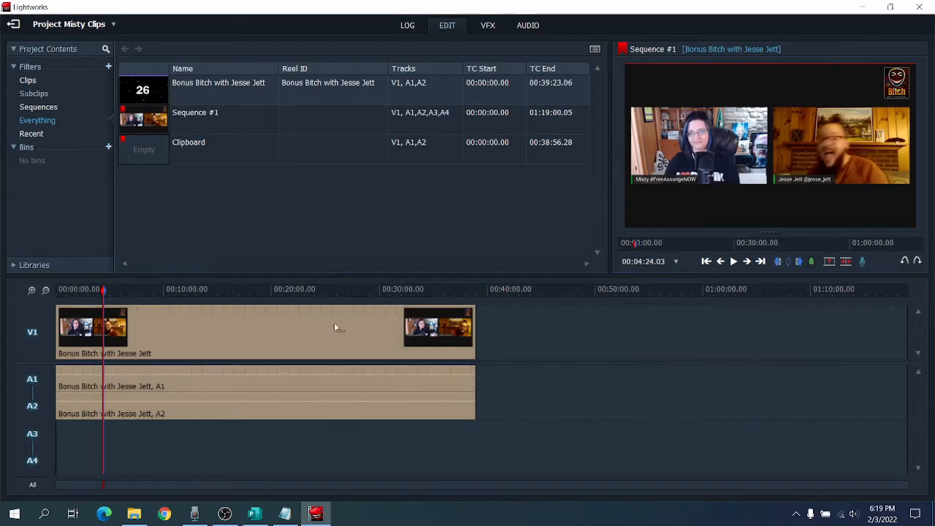
# Set the out mark at 00:34:46.01 and delete the marked section, closing the gap.
pyautogui.click(431, 290)
pyautogui.moveTo(431, 290); pyautogui.dragTo(429, 290)
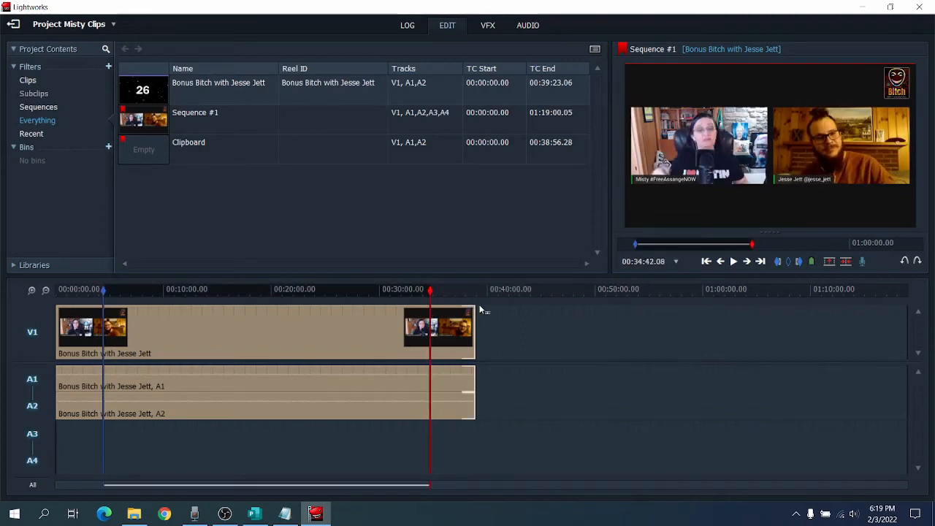
pyautogui.click(733, 260)
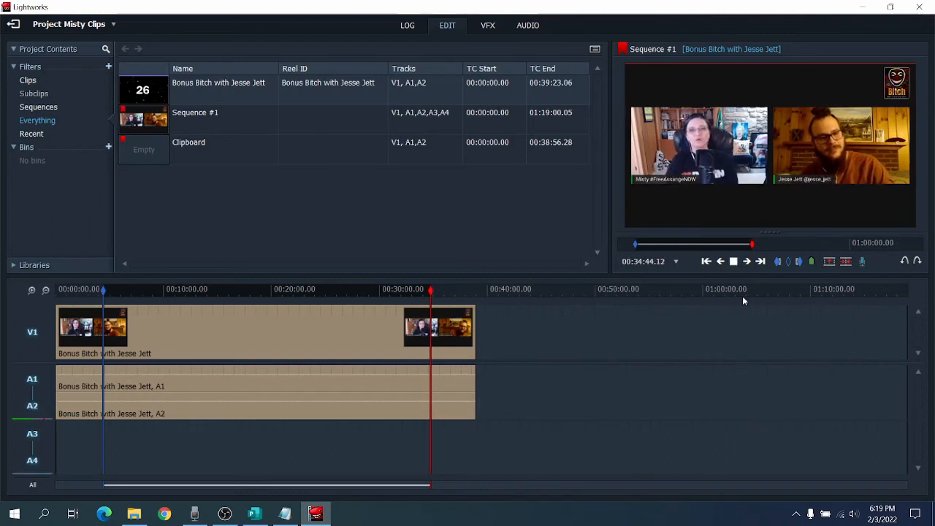
pyautogui.press('space')
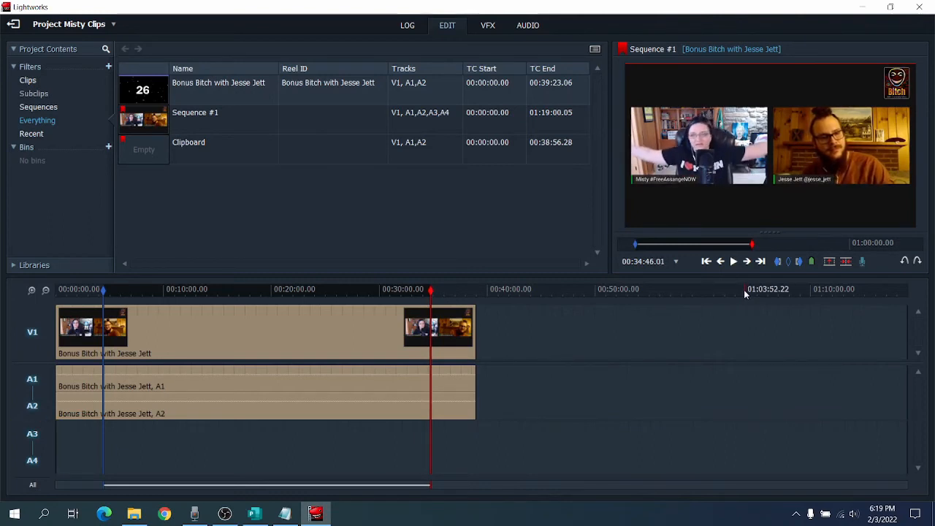
pyautogui.click(801, 262)
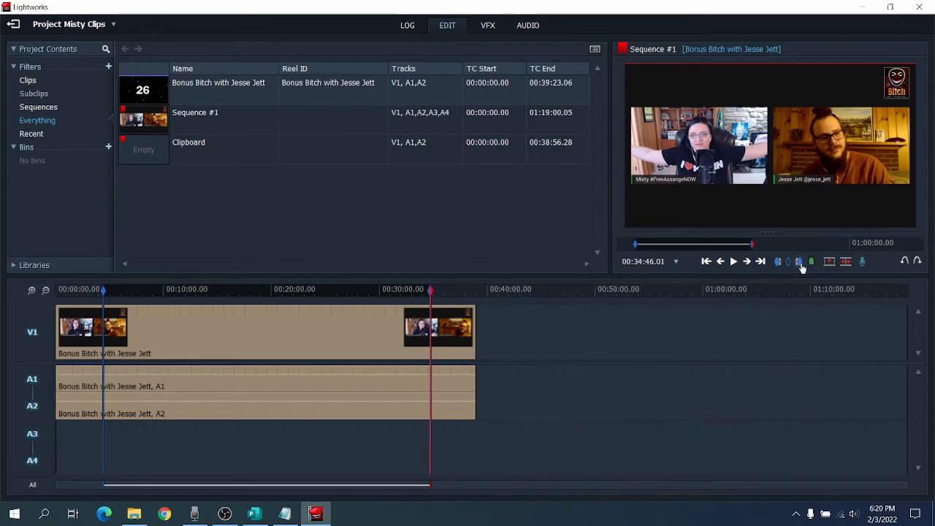
pyautogui.click(846, 263)
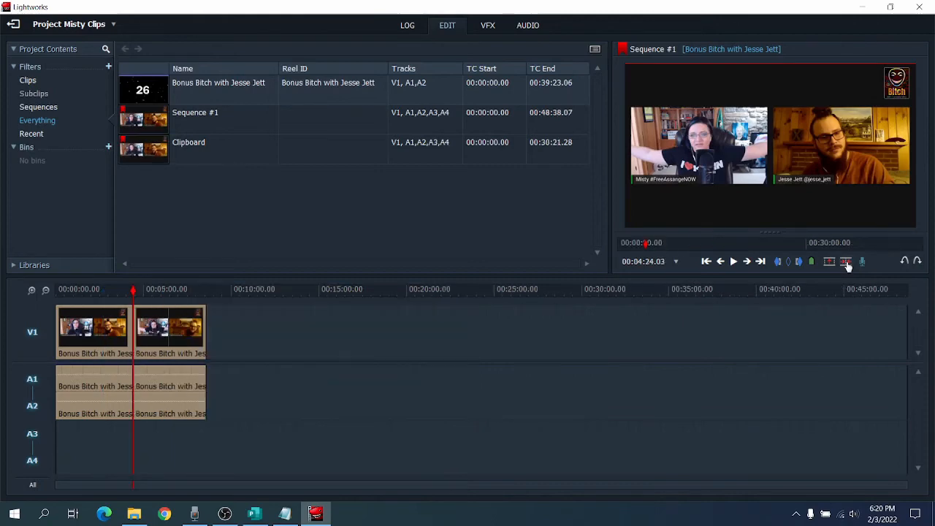
# Mark the section from 00:06:06.25 to 00:07:42.22 and delete it, closing the gap.
pyautogui.click(162, 291)
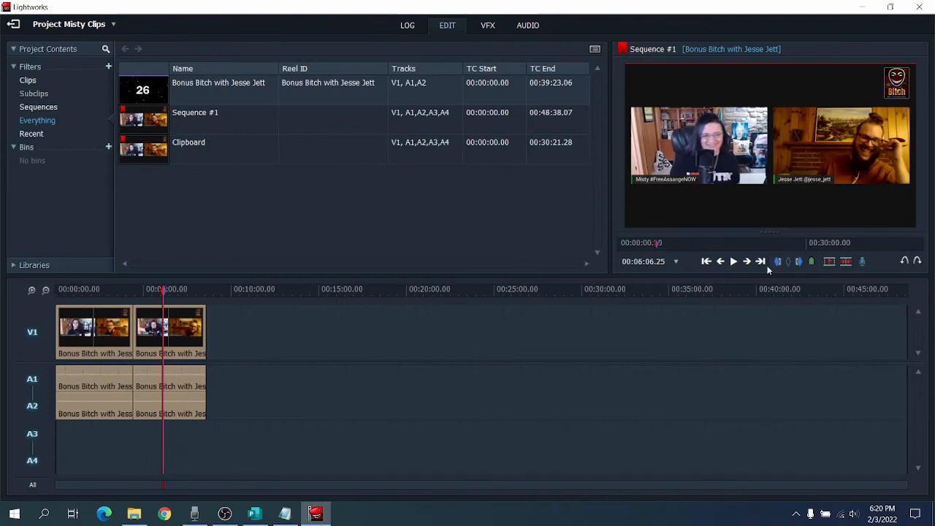
pyautogui.click(190, 292)
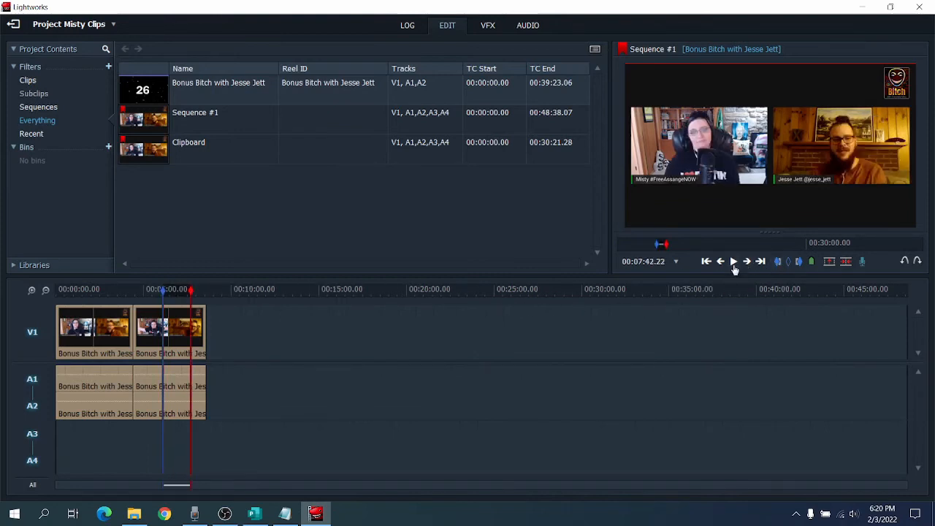
pyautogui.click(800, 263)
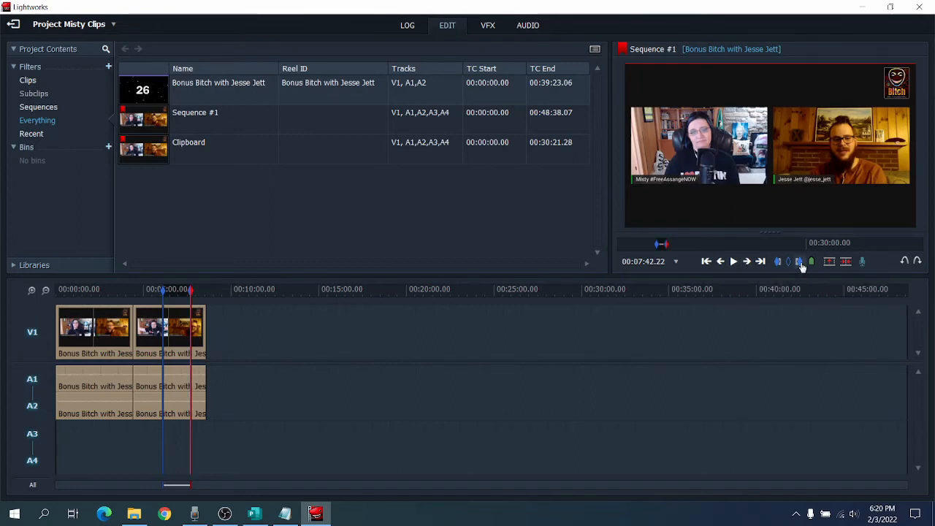
pyautogui.click(846, 263)
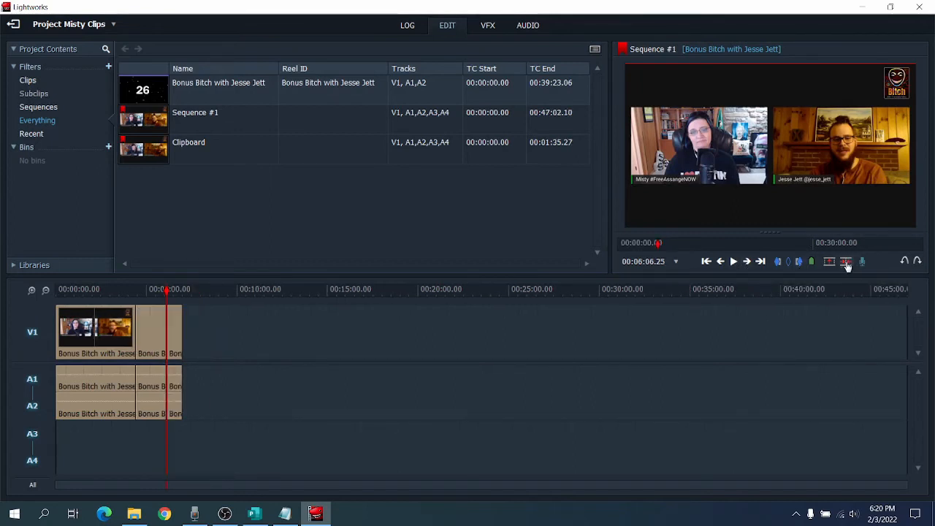
# Mark the section from 00:01:12.17 to 00:02:32.04 and delete it, closing the gap.
pyautogui.click(76, 290)
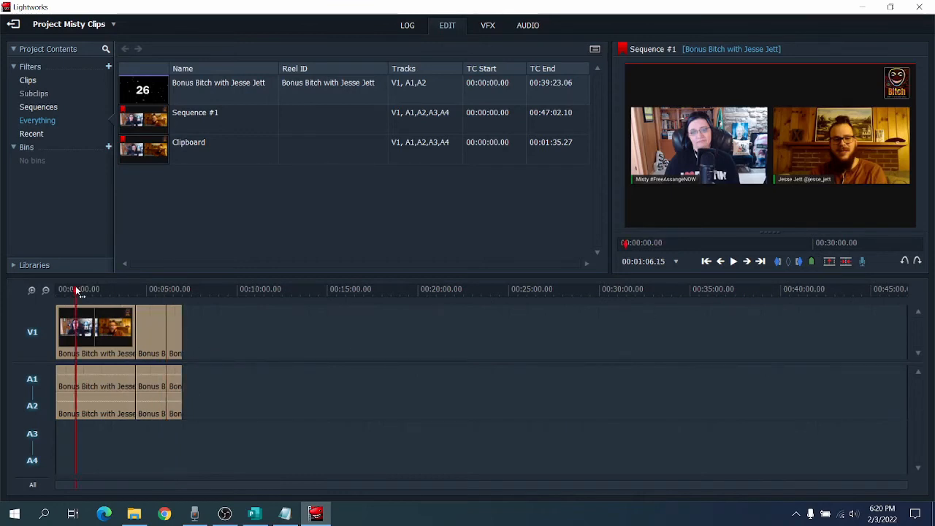
pyautogui.click(734, 265)
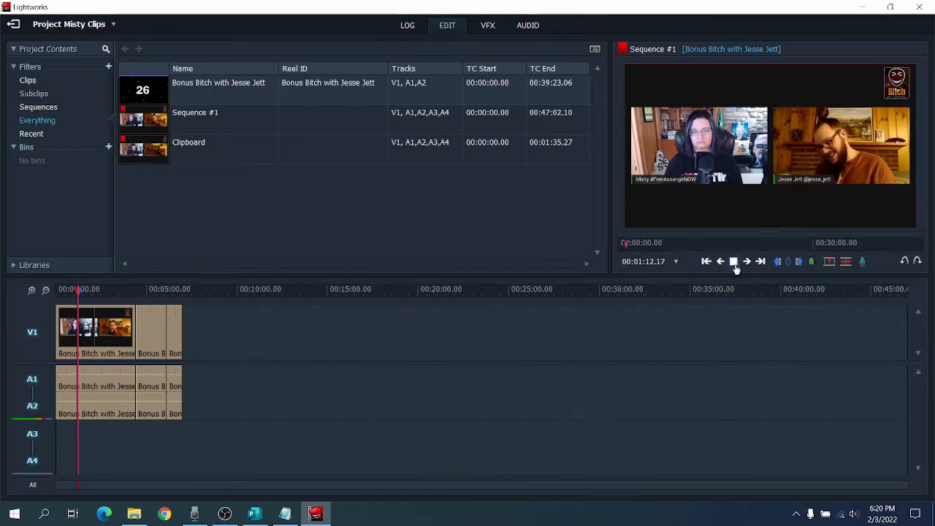
pyautogui.click(98, 289)
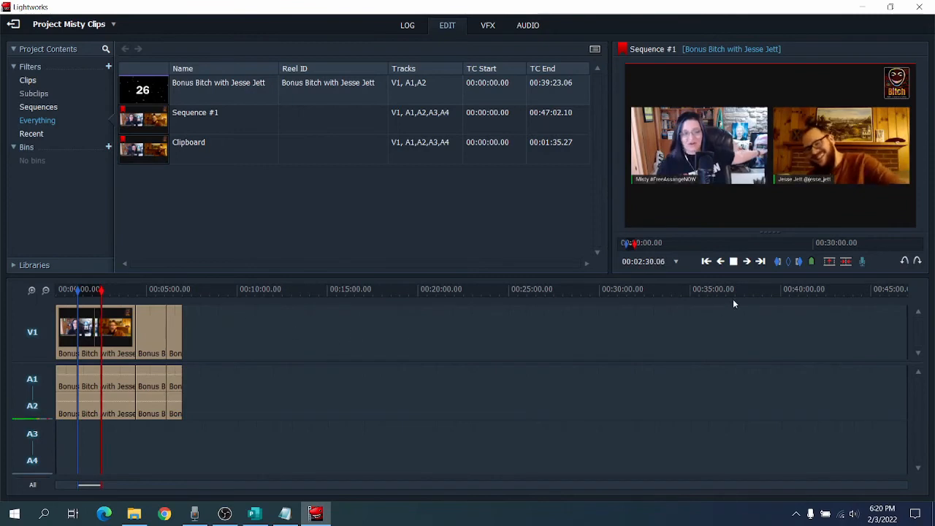
pyautogui.press('space')
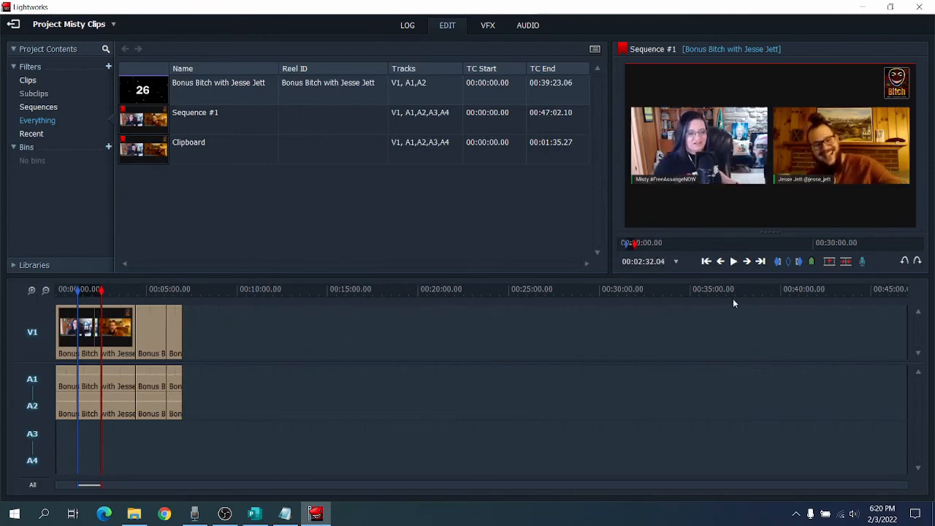
pyautogui.click(799, 263)
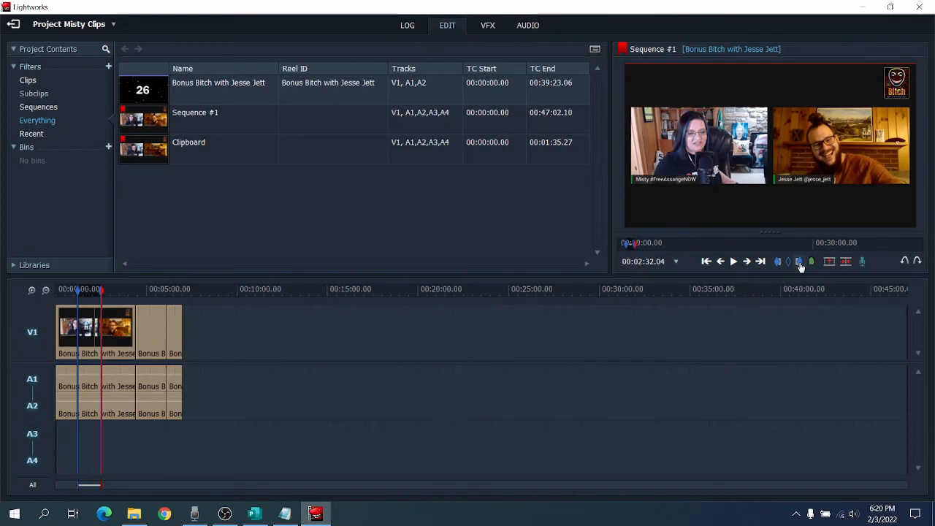
pyautogui.click(846, 262)
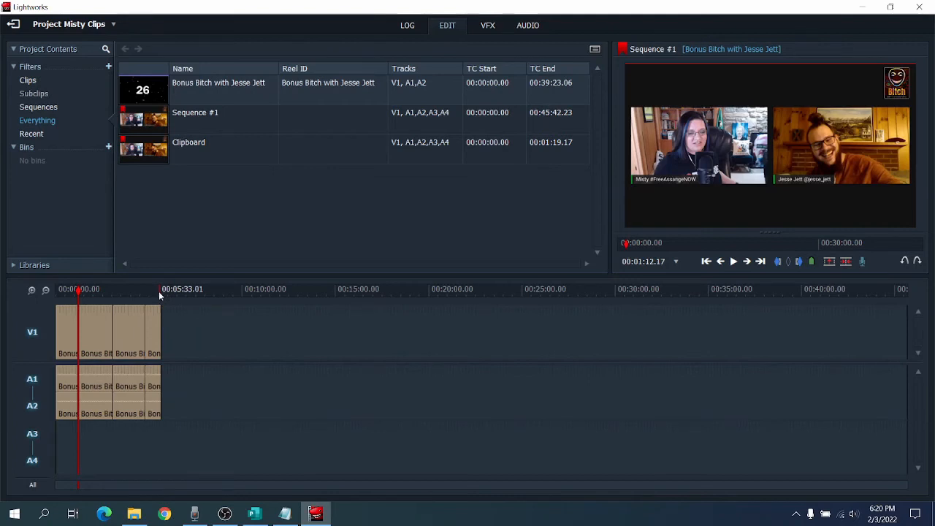
# Return the playhead to the start of Sequence #1.
pyautogui.click(68, 292)
pyautogui.moveTo(68, 294); pyautogui.dragTo(31, 293)
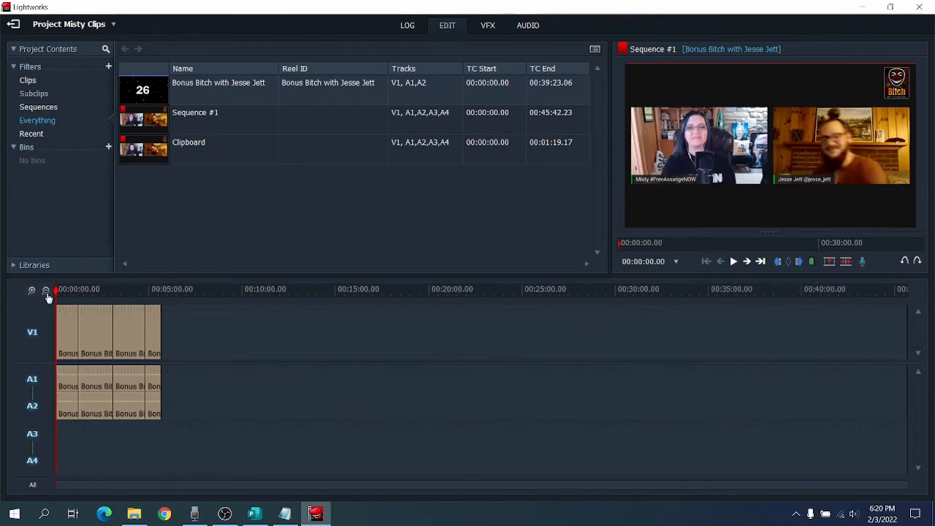
# Mark the whole edited sequence, with the in mark at 00:00:00.00 and the out mark at the last clip's end, 00:05:39.15.
pyautogui.moveTo(57, 295); pyautogui.dragTo(37, 293)
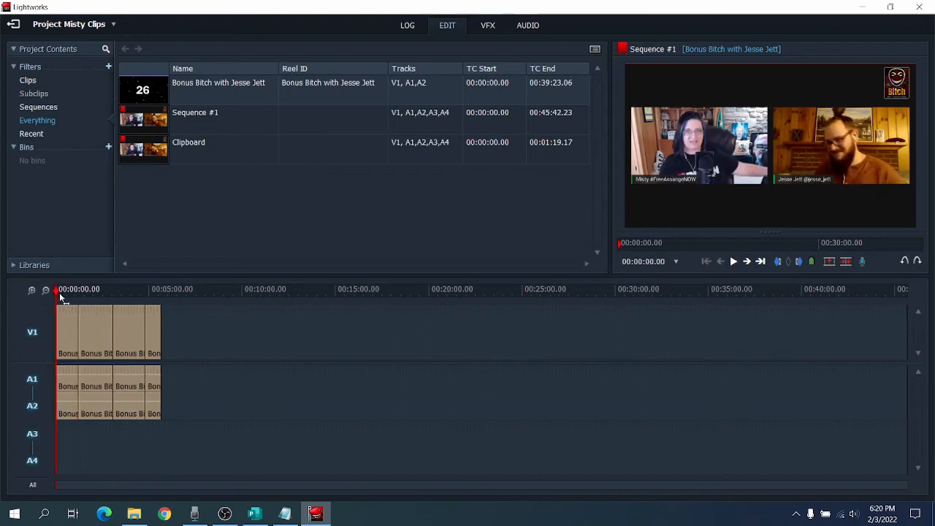
pyautogui.click(778, 264)
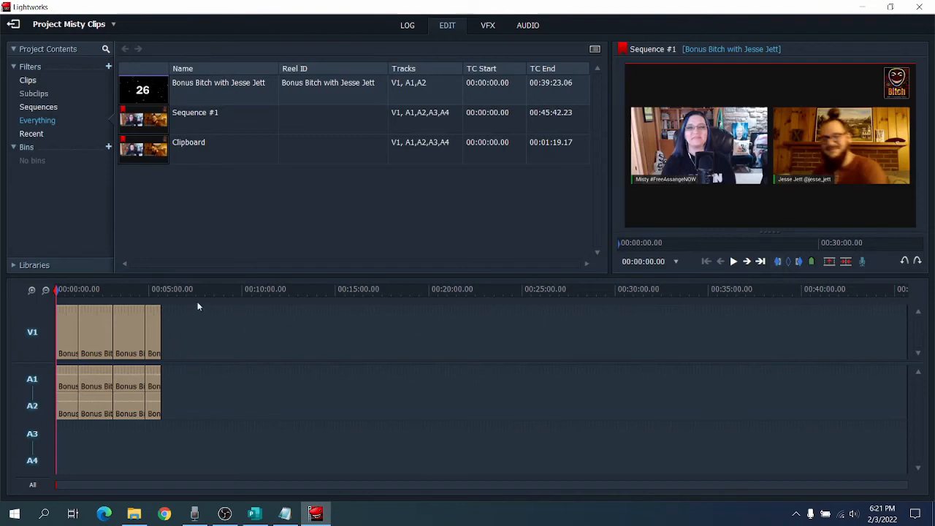
pyautogui.click(160, 322)
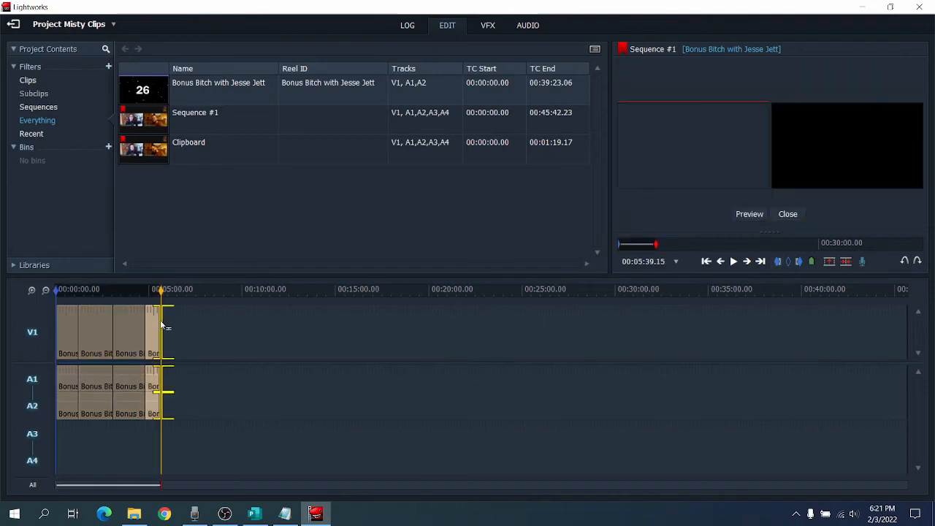
pyautogui.click(185, 312)
pyautogui.click(162, 290)
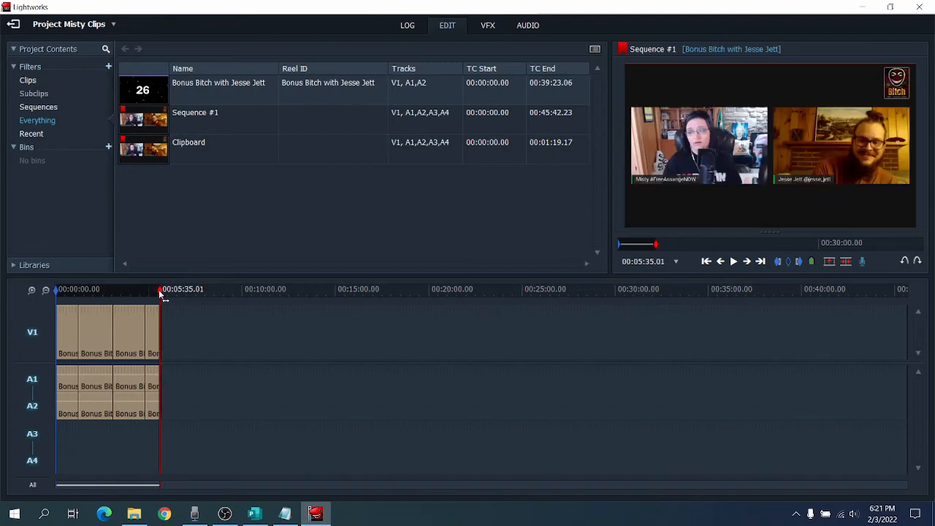
pyautogui.moveTo(160, 294); pyautogui.dragTo(161, 293)
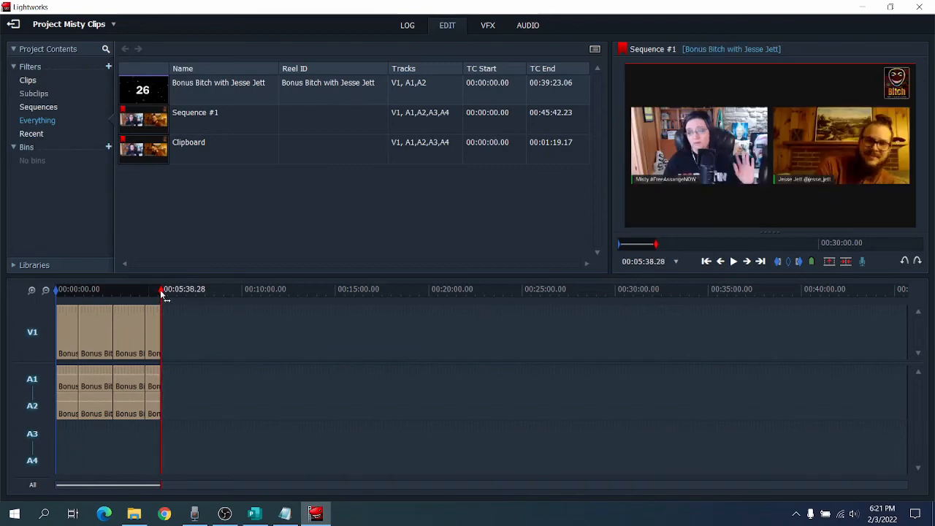
pyautogui.click(32, 290)
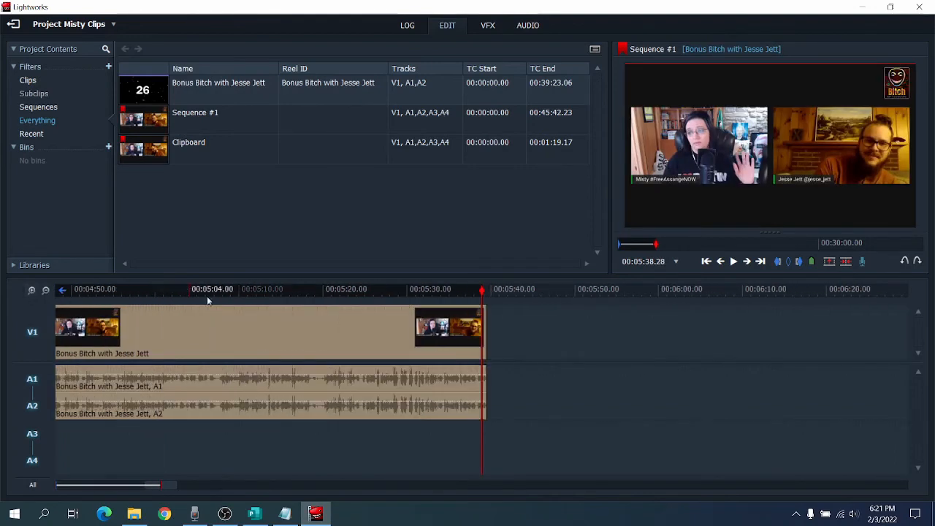
pyautogui.moveTo(484, 293); pyautogui.dragTo(487, 292)
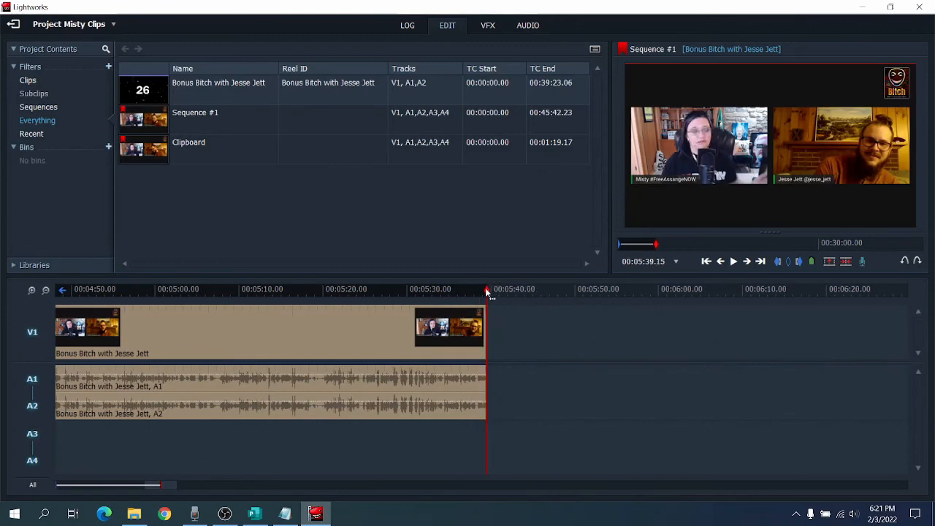
pyautogui.click(799, 265)
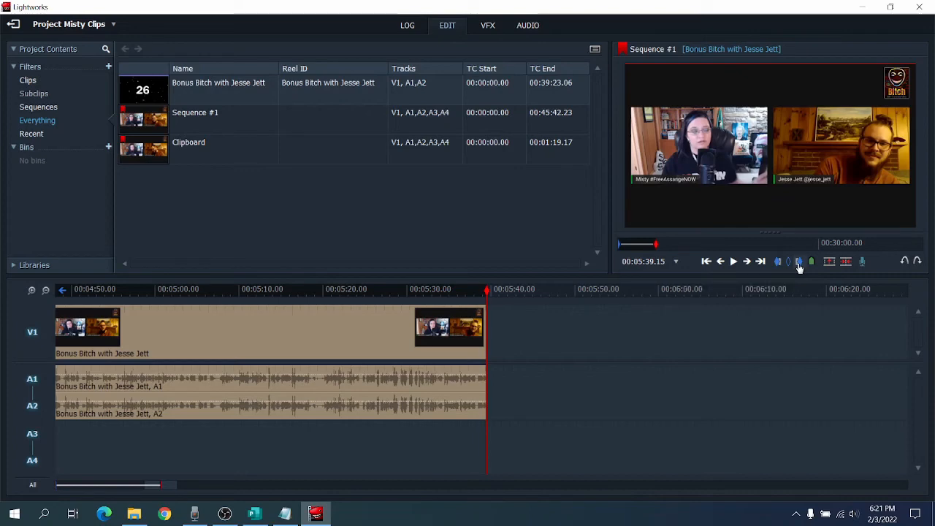
# Open the H.264/MP4 export settings for Sequence #1.
pyautogui.rightClick(714, 179)
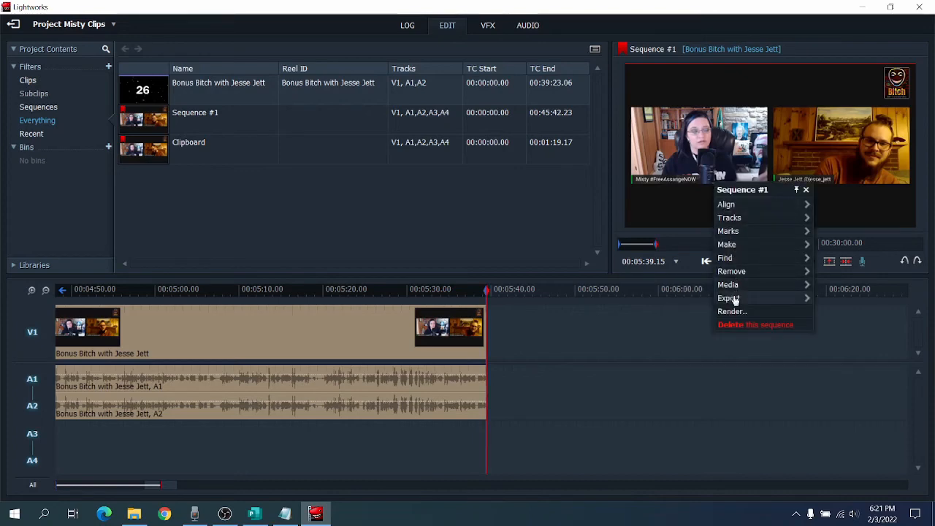
pyautogui.moveTo(735, 300)
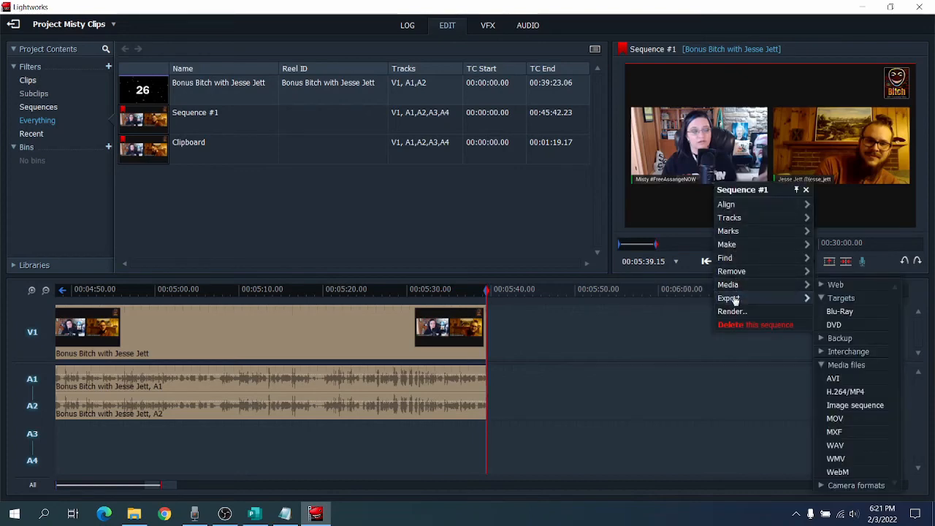
pyautogui.click(847, 393)
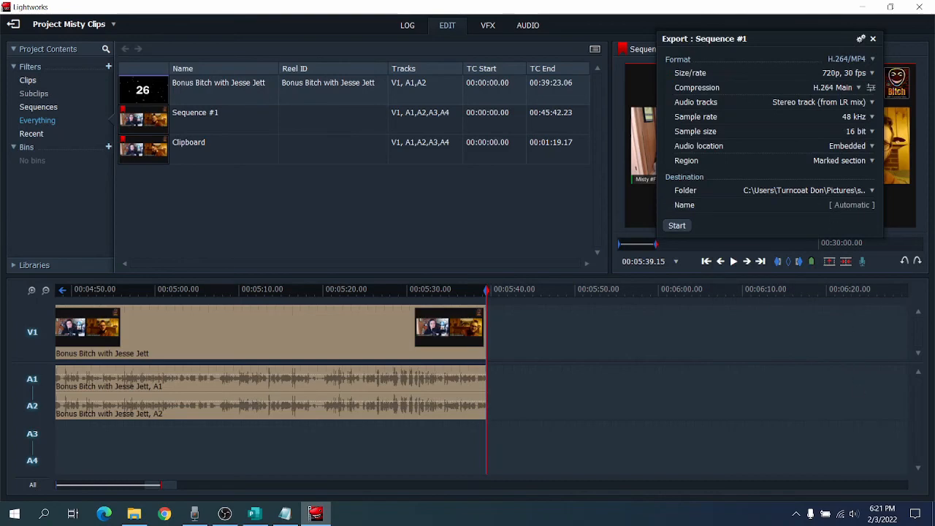
# Set the export destination to the Downloaded Clips folder on the Desktop.
pyautogui.click(777, 191)
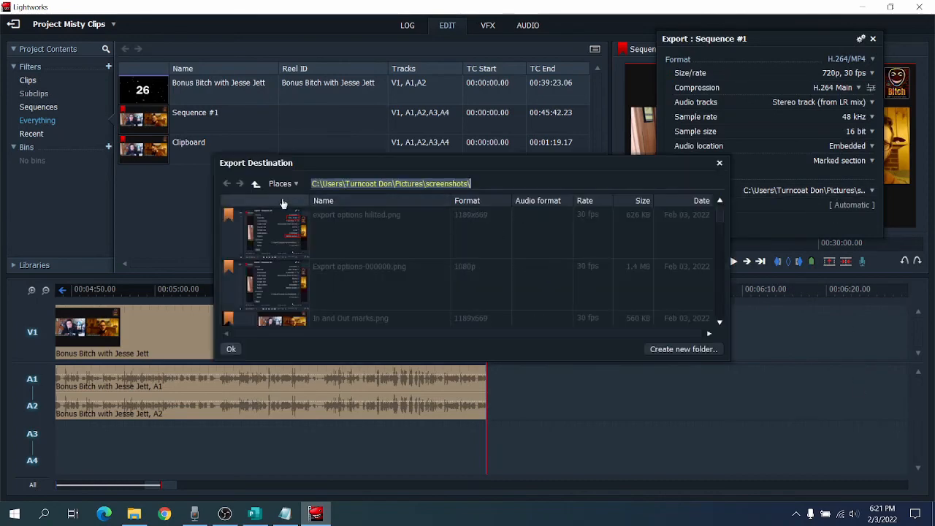
pyautogui.click(256, 183)
pyautogui.click(255, 183)
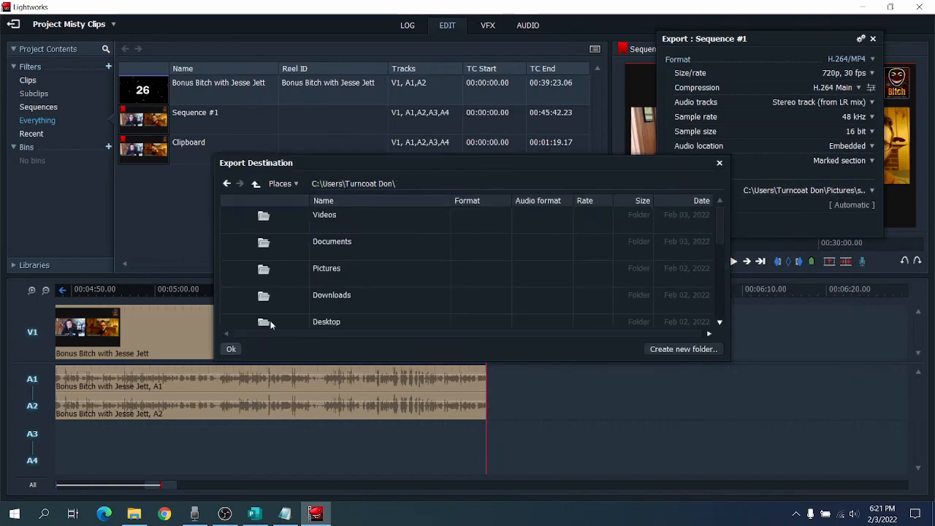
pyautogui.doubleClick(270, 322)
pyautogui.doubleClick(287, 228)
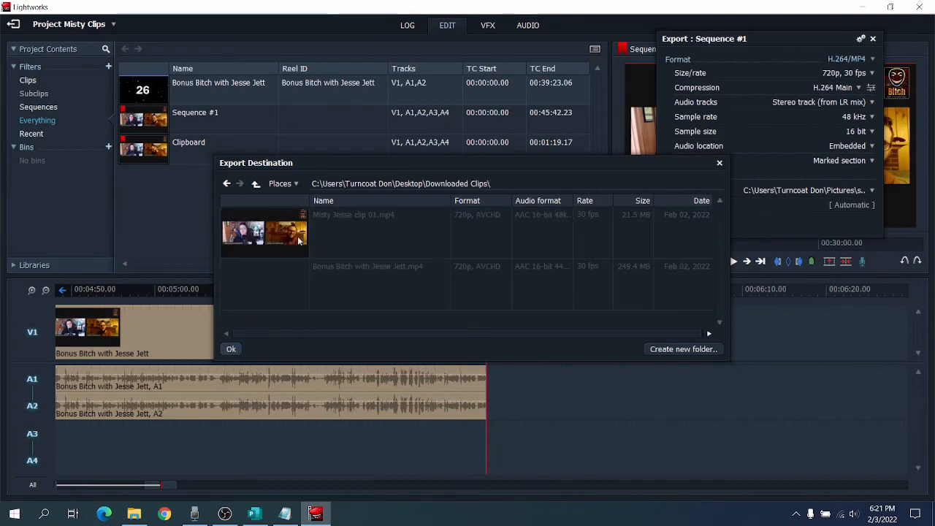
pyautogui.click(231, 349)
# Name the export "Misty mashup" and start exporting the marked section.
pyautogui.click(831, 206)
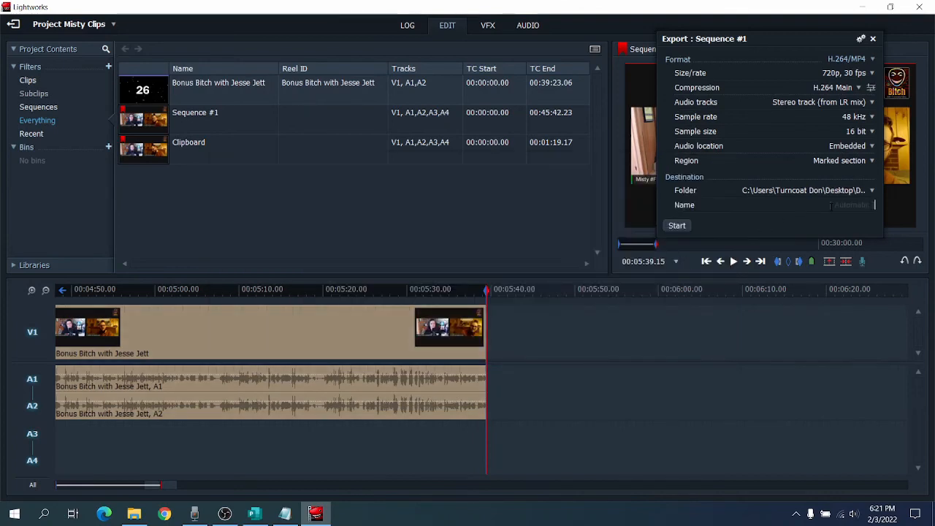
pyautogui.write('Misty mas')
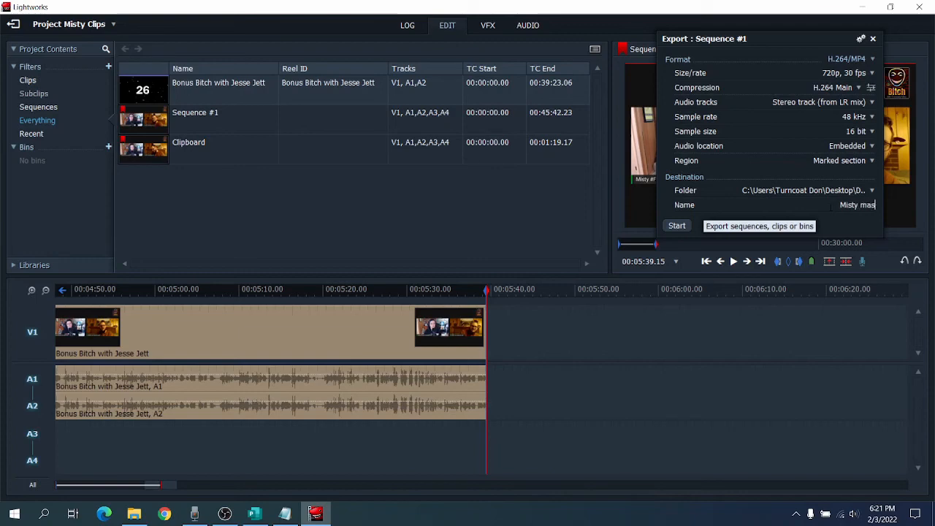
pyautogui.write('hup')
pyautogui.click(676, 225)
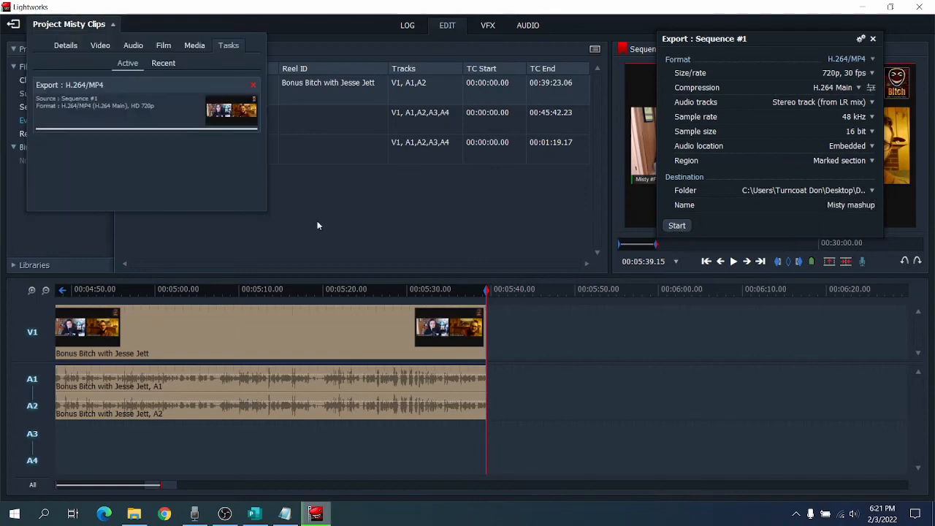